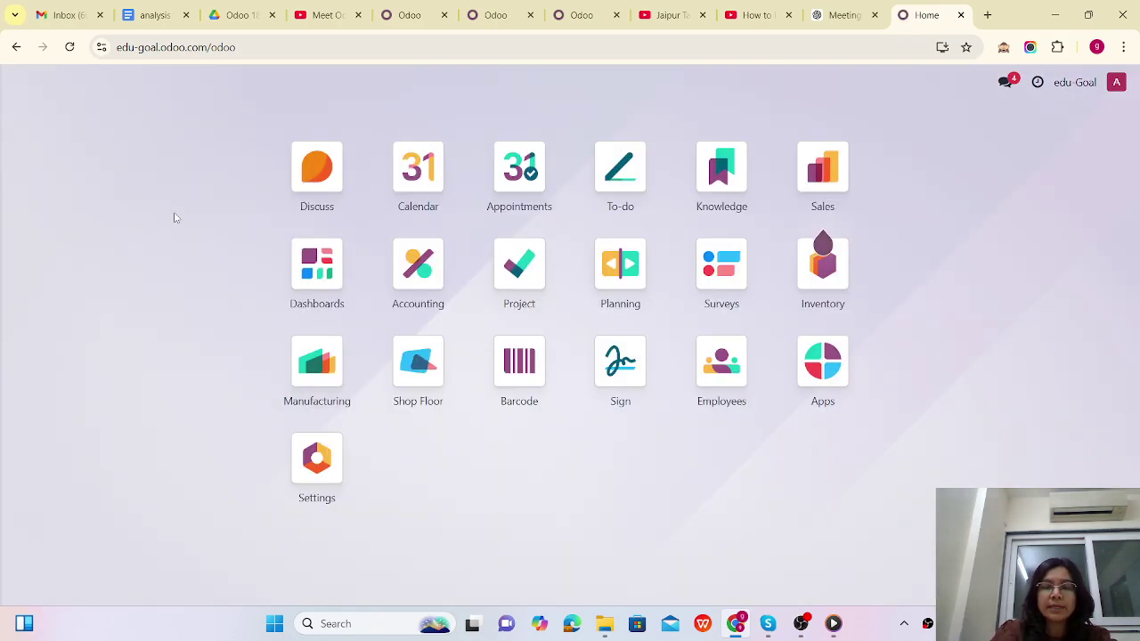
# Step: Rename the 'construction business' product to 'construction service' and save it
pyautogui.write('pro')
pyautogui.click(472, 272)
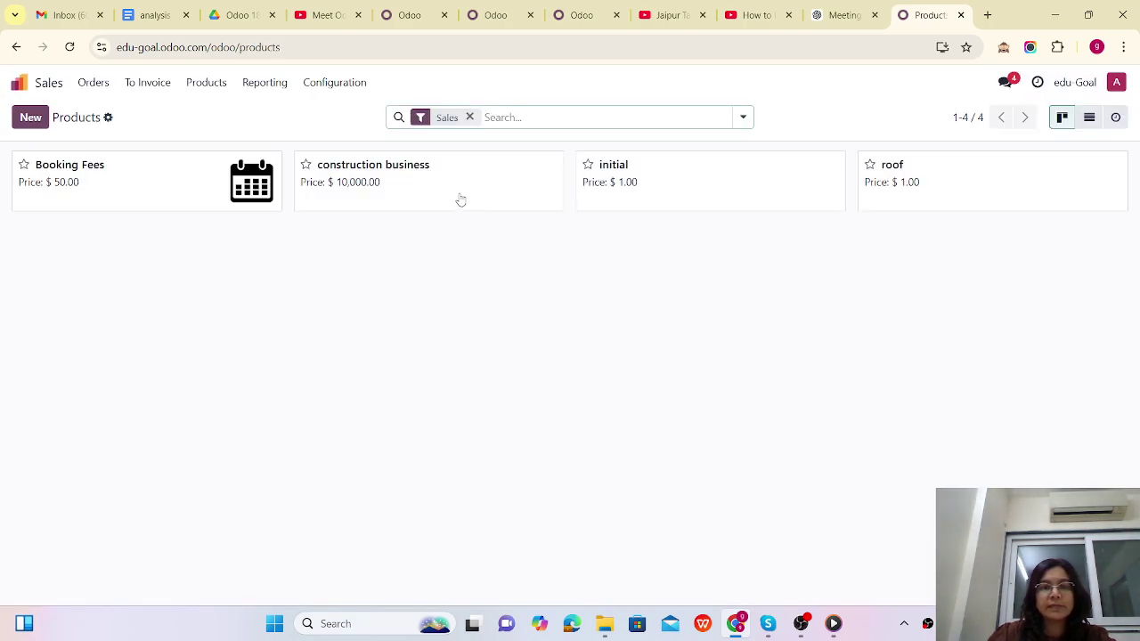
pyautogui.click(460, 199)
pyautogui.moveTo(301, 199); pyautogui.dragTo(208, 198)
pyautogui.write('service')
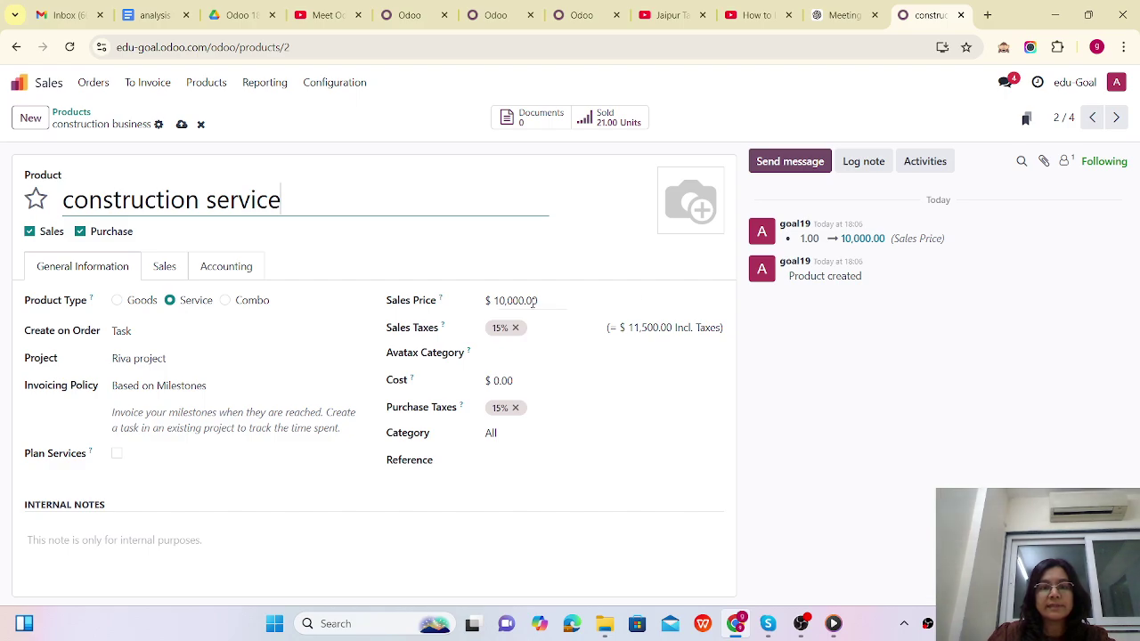
pyautogui.click(561, 301)
pyautogui.click(181, 124)
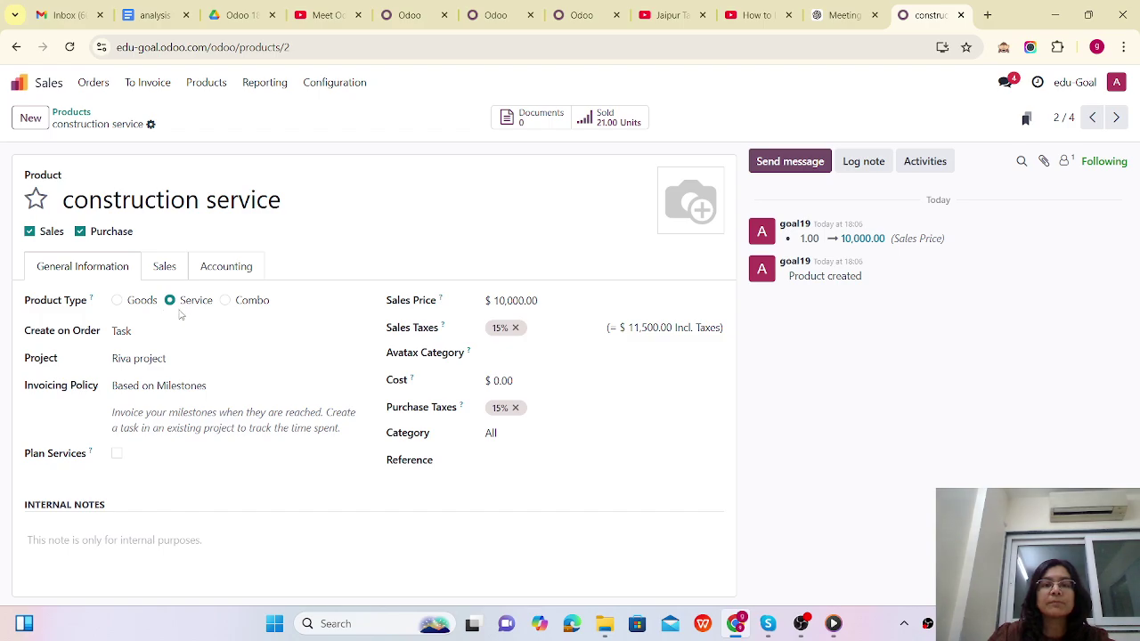
# Step: Remove the Riva project from the product and set Create on Order to Project & Task
pyautogui.click(175, 358)
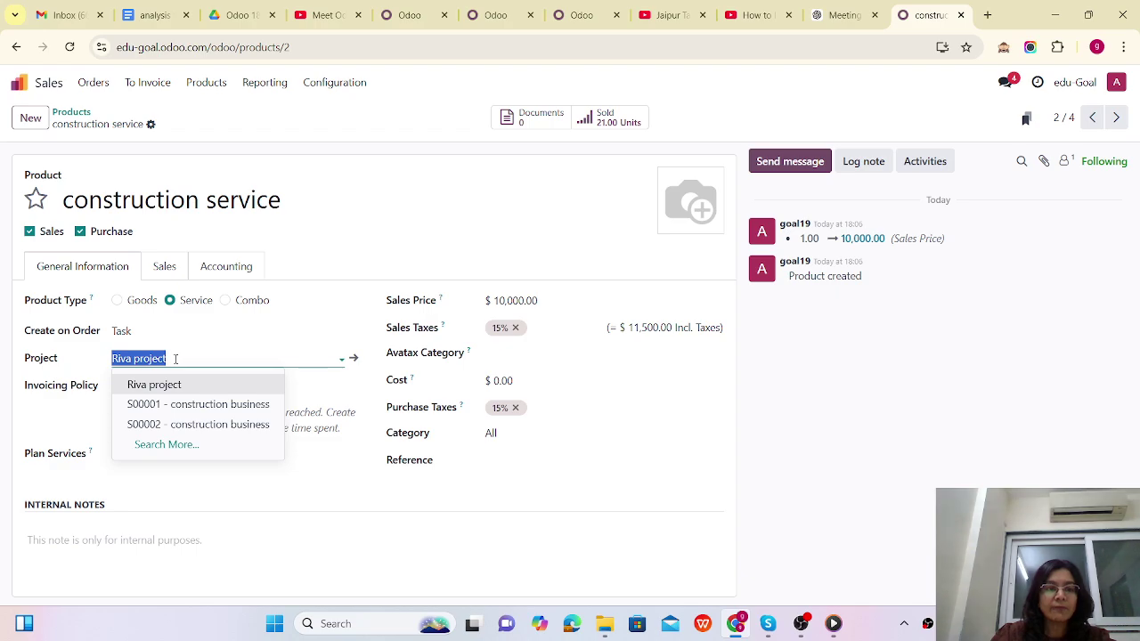
pyautogui.press('BackSpace')
pyautogui.click(169, 336)
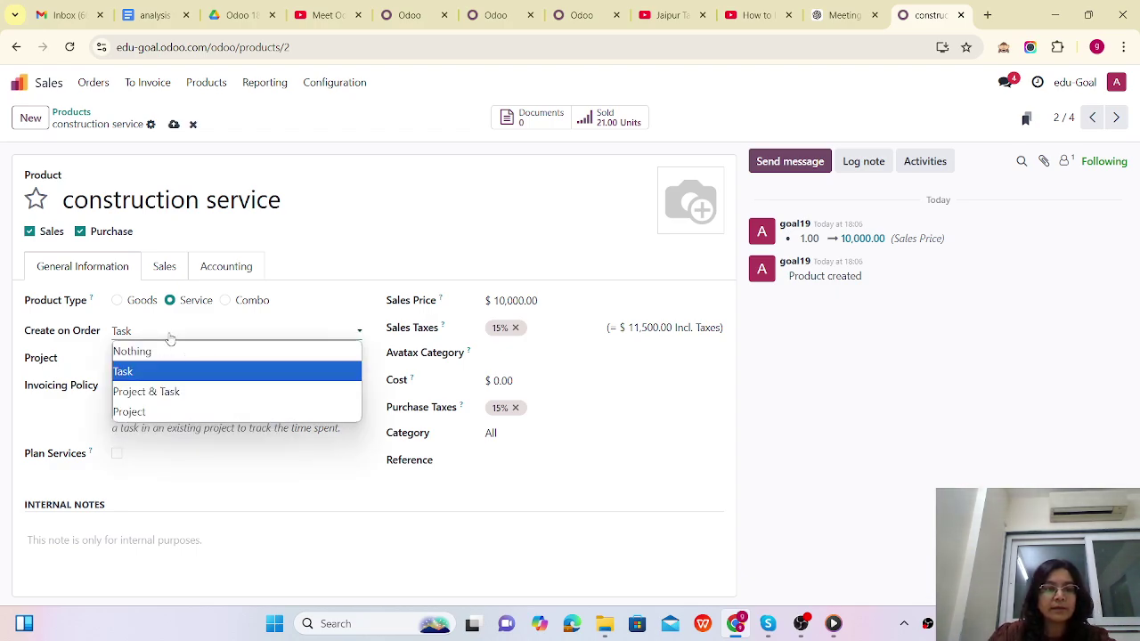
pyautogui.click(146, 392)
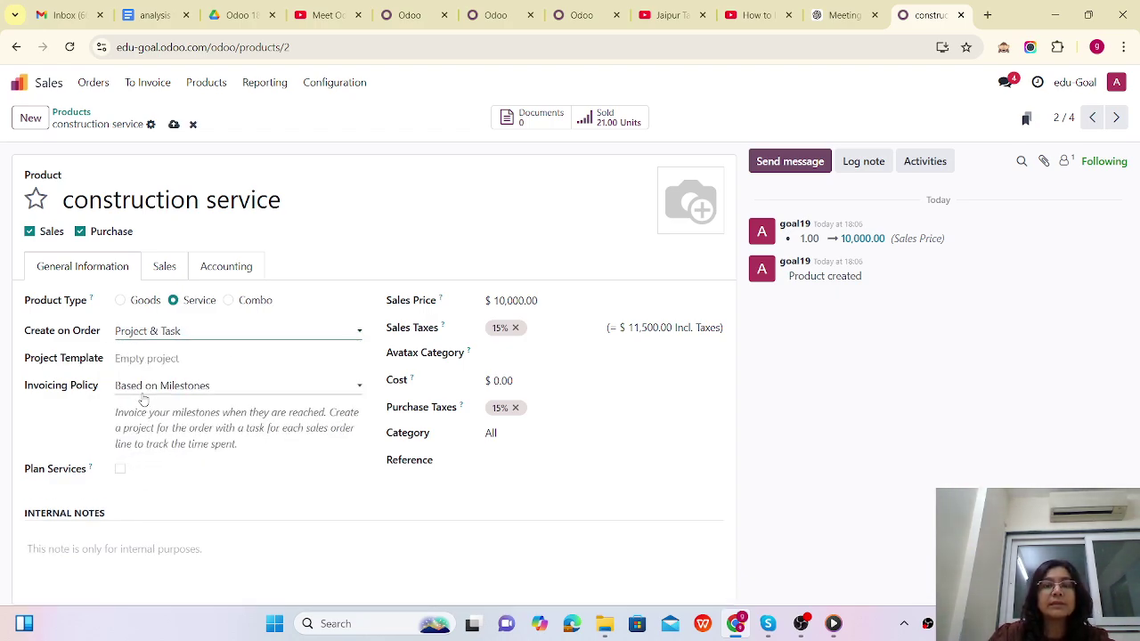
pyautogui.moveTo(290, 200); pyautogui.dragTo(41, 243)
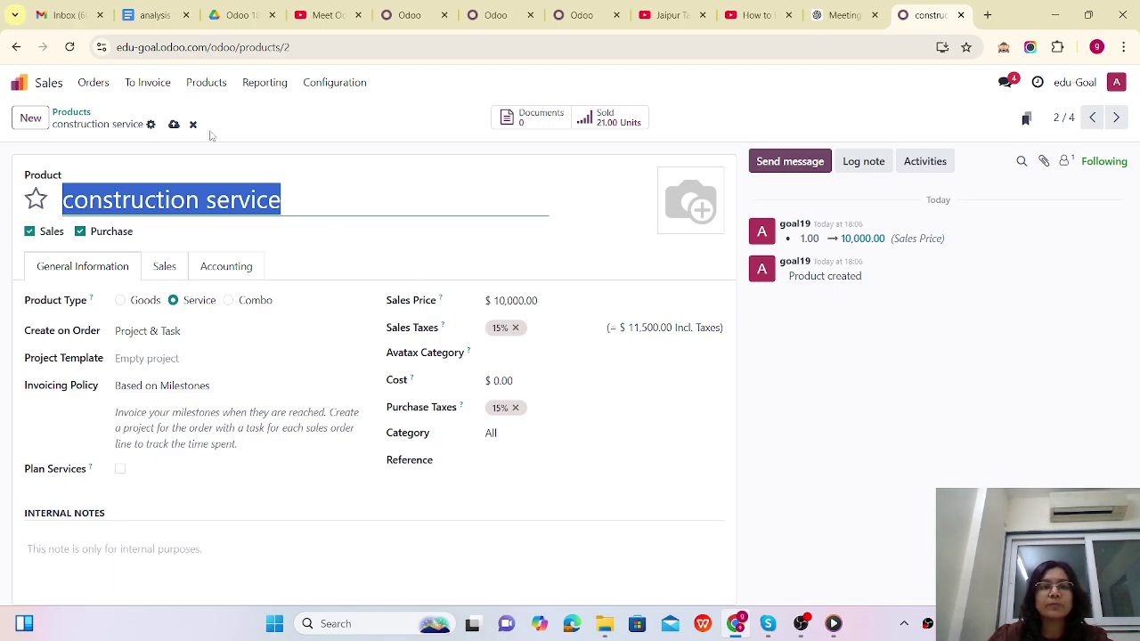
# Step: Save the product changes and duplicate the browser tab
pyautogui.click(174, 124)
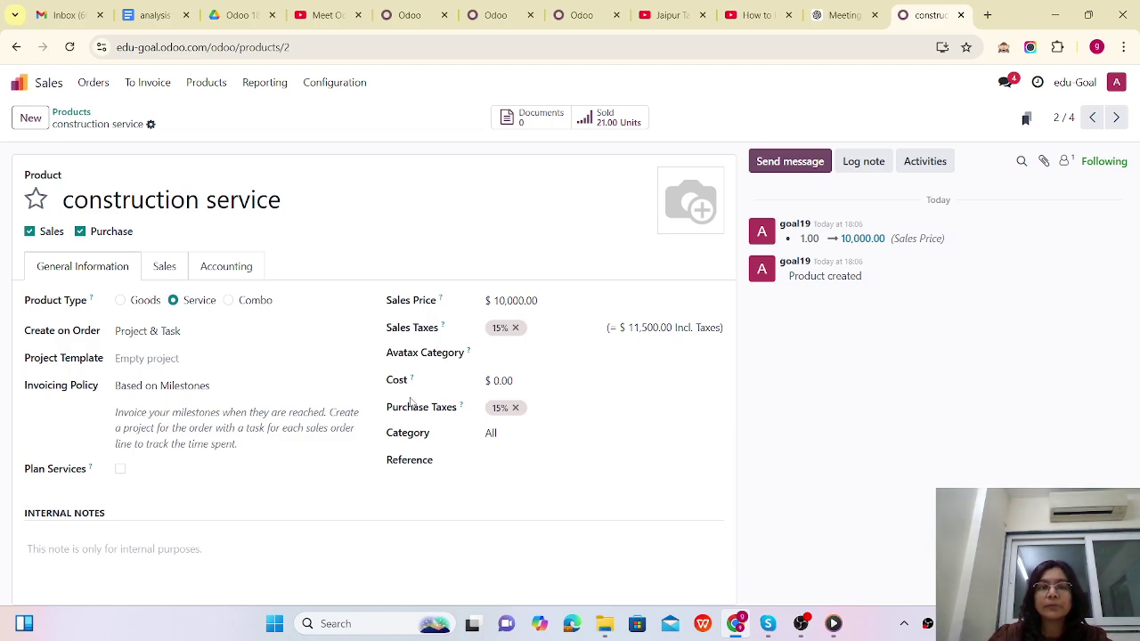
pyautogui.rightClick(931, 17)
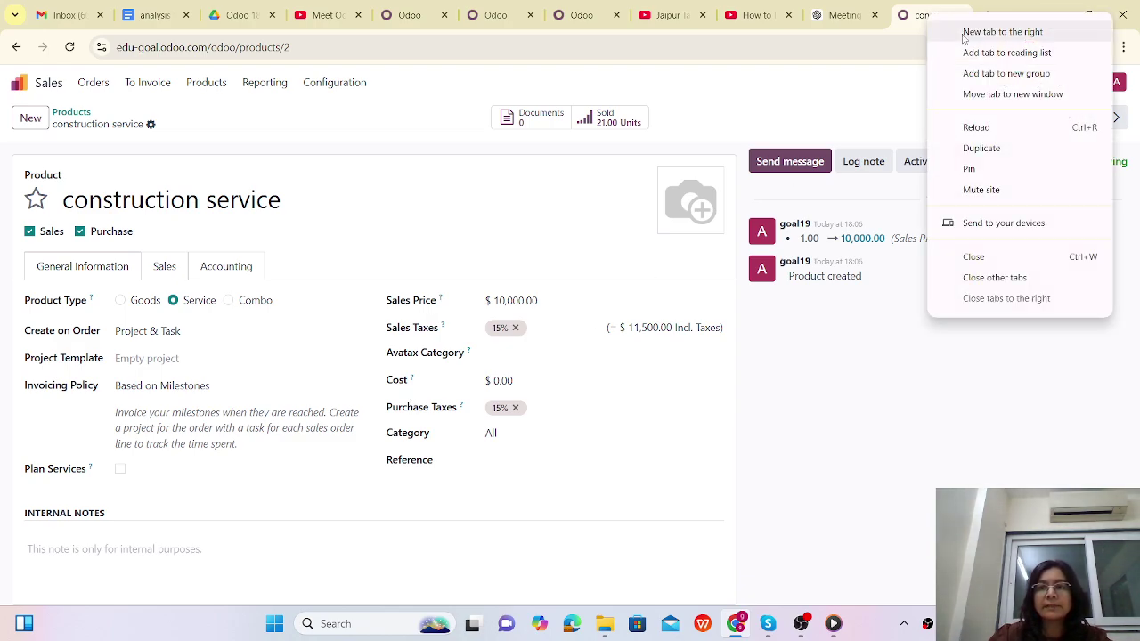
pyautogui.click(992, 149)
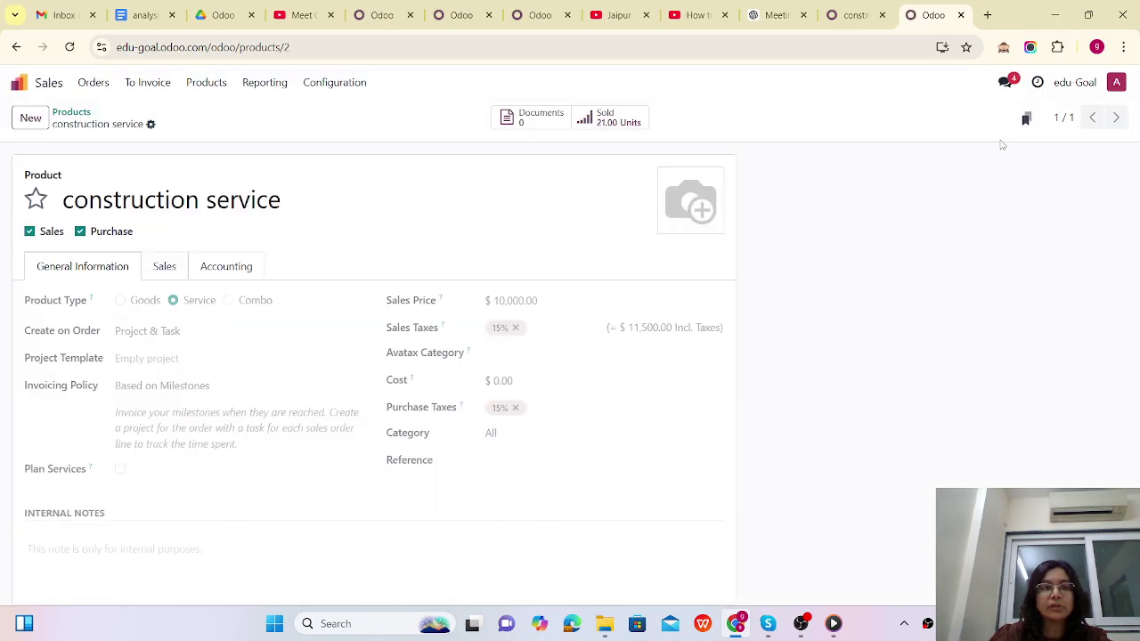
# Step: Start a new quotation for a newly created customer 'PPS'
pyautogui.click(92, 82)
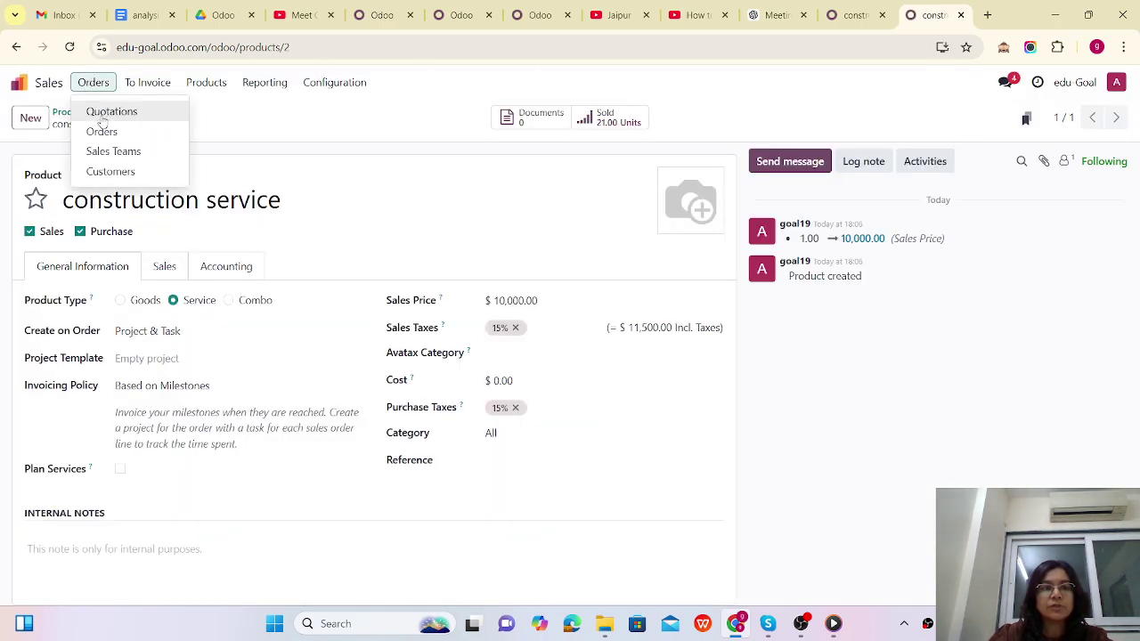
pyautogui.click(106, 114)
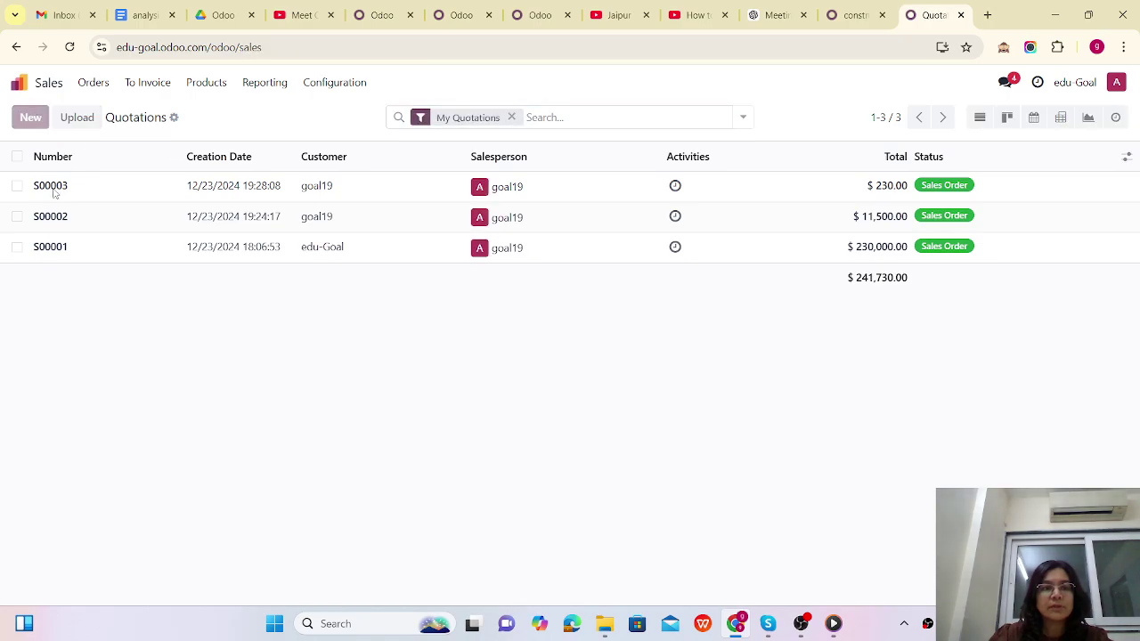
pyautogui.click(117, 240)
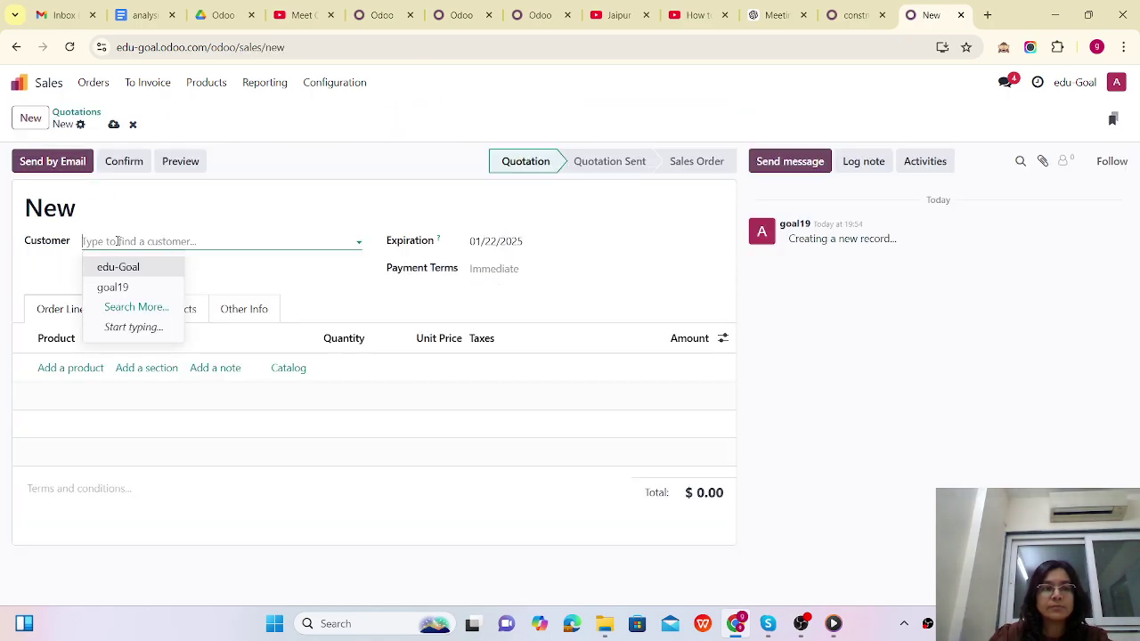
pyautogui.write('PPS')
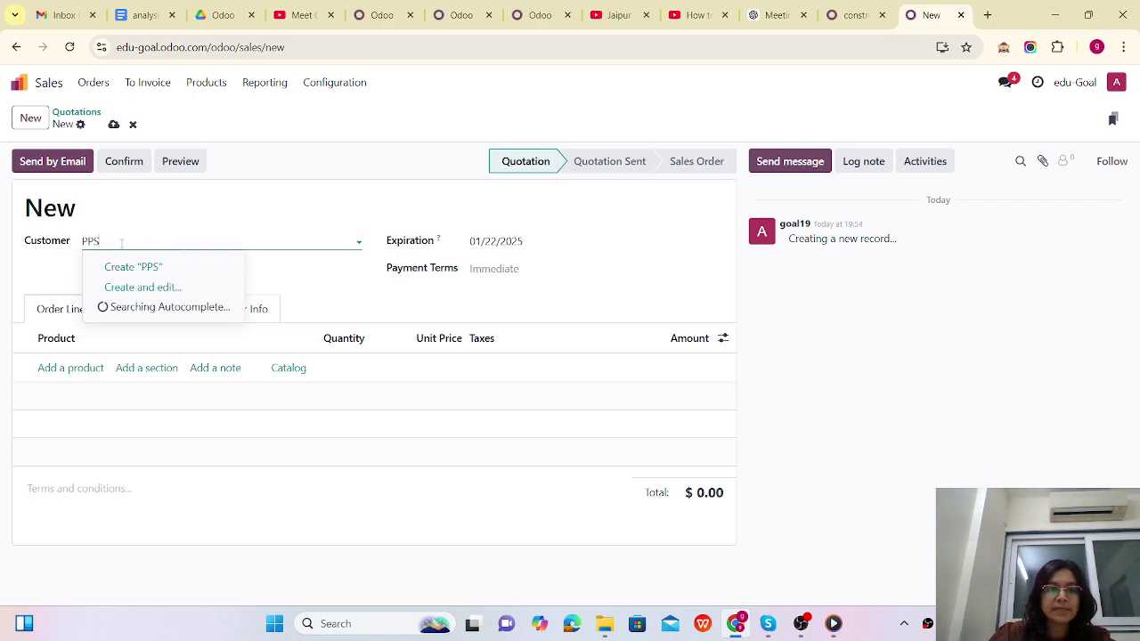
pyautogui.click(133, 268)
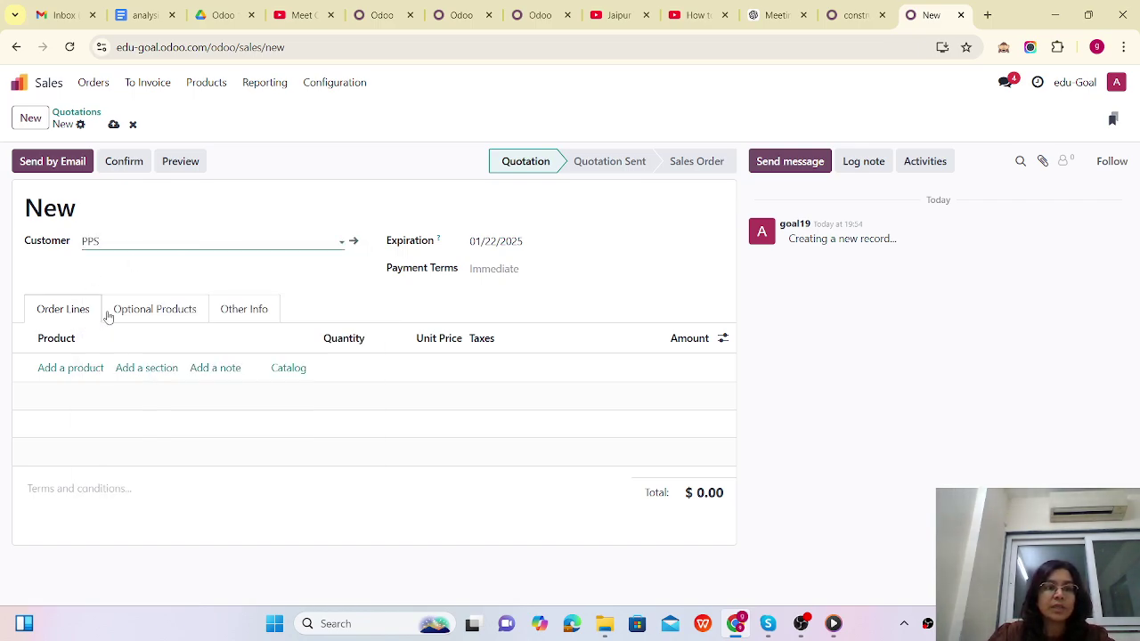
# Step: Save quotation S00004 for PPS
pyautogui.click(114, 125)
pyautogui.click(356, 83)
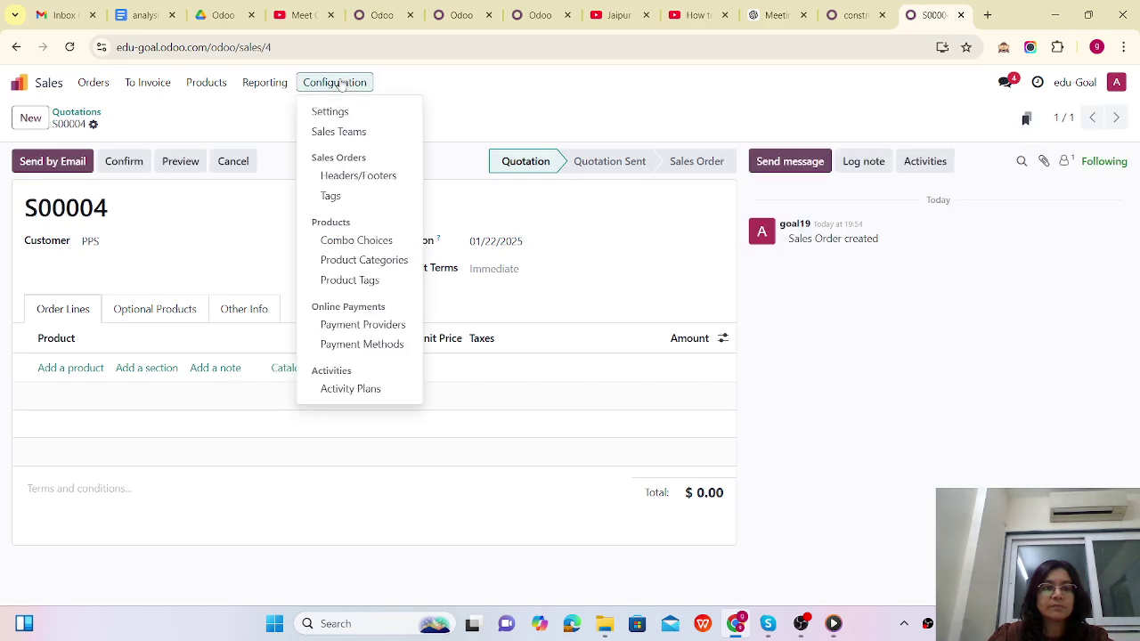
pyautogui.click(335, 116)
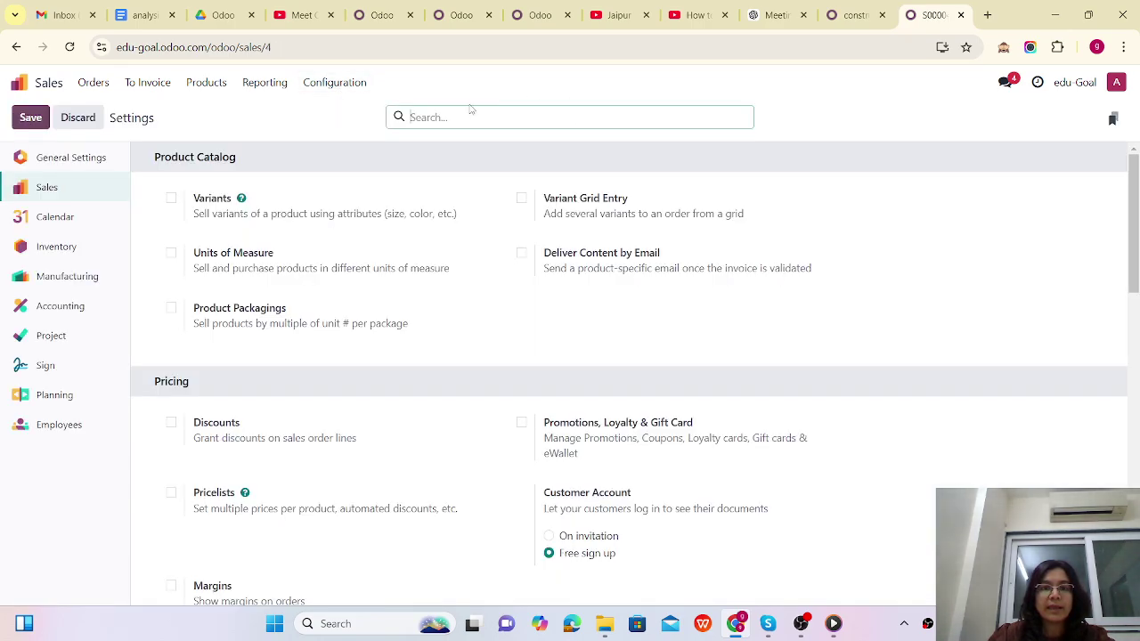
# Step: Enable Customer Addresses in the sales settings, save, and return to the quotations list
pyautogui.write('addree')
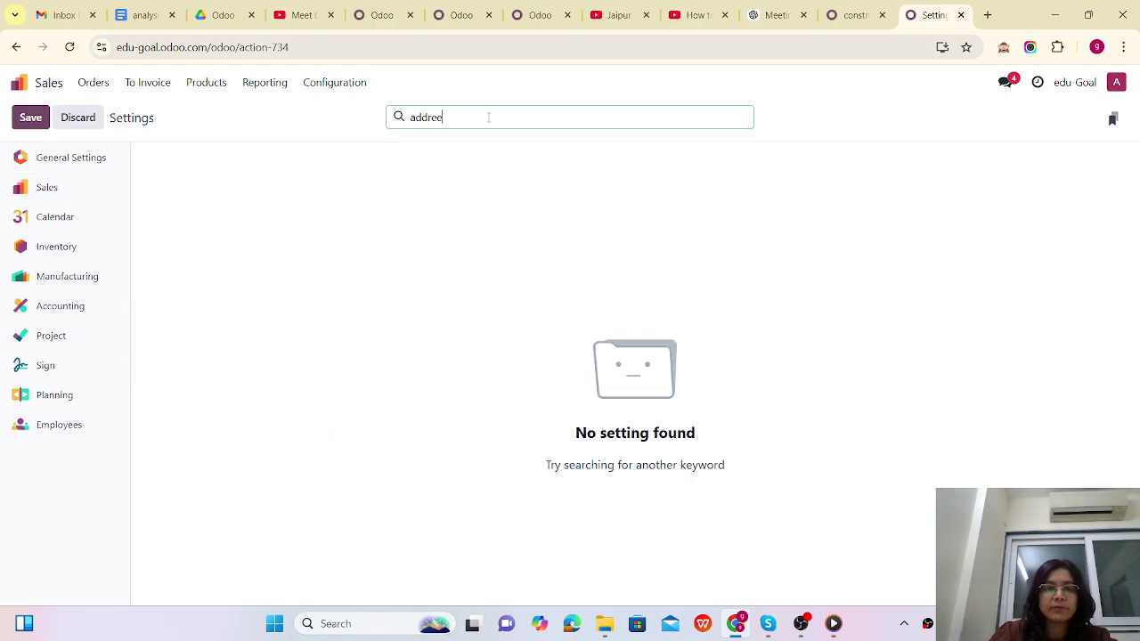
pyautogui.press('BackSpace')
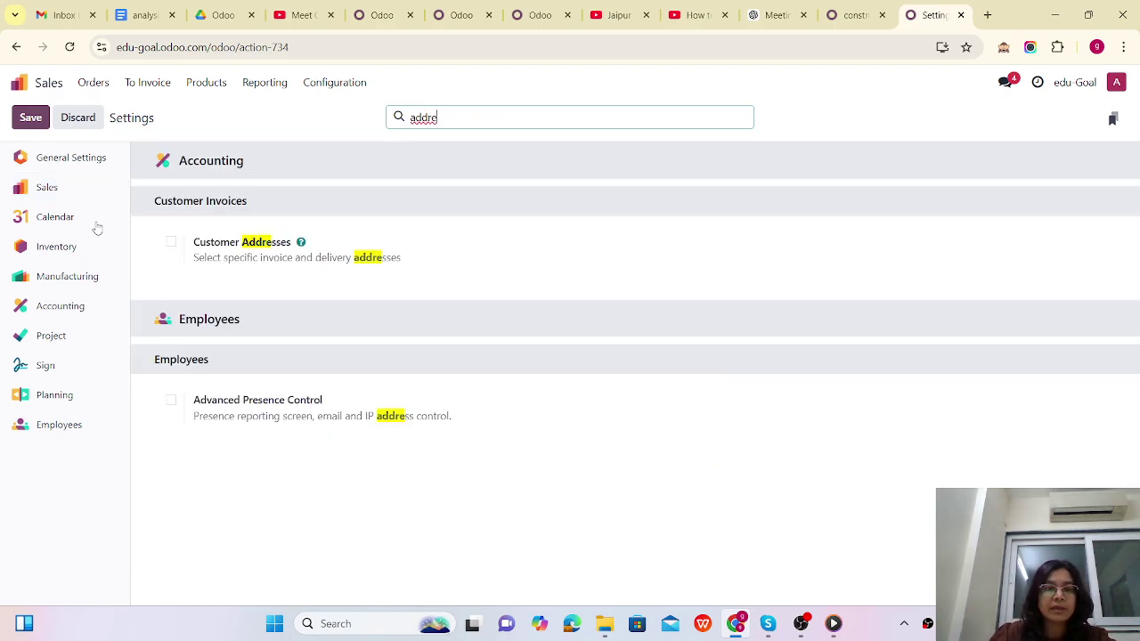
pyautogui.click(171, 242)
pyautogui.click(33, 119)
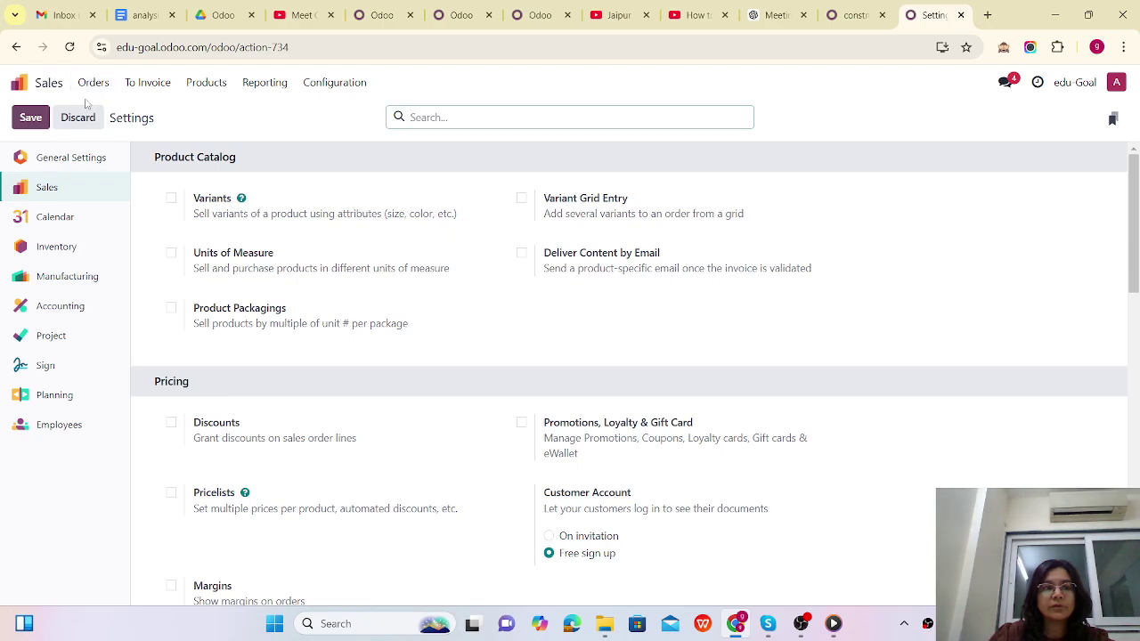
pyautogui.click(87, 84)
pyautogui.click(94, 110)
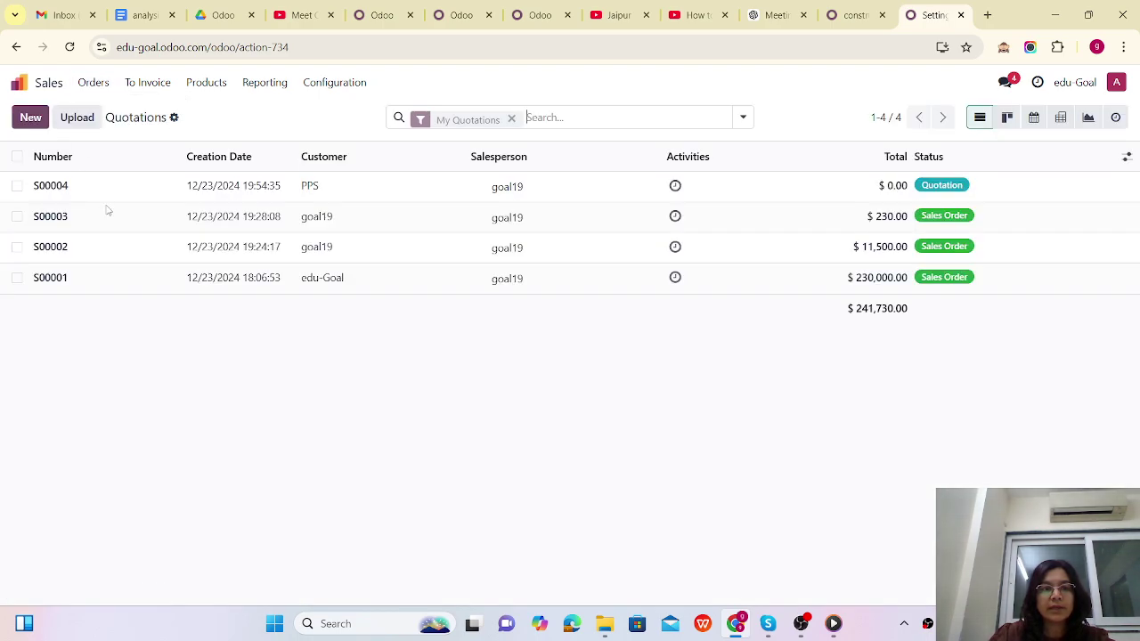
# Step: Add construction service to S00004 and confirm it as an $11,500.00 sales order
pyautogui.click(99, 189)
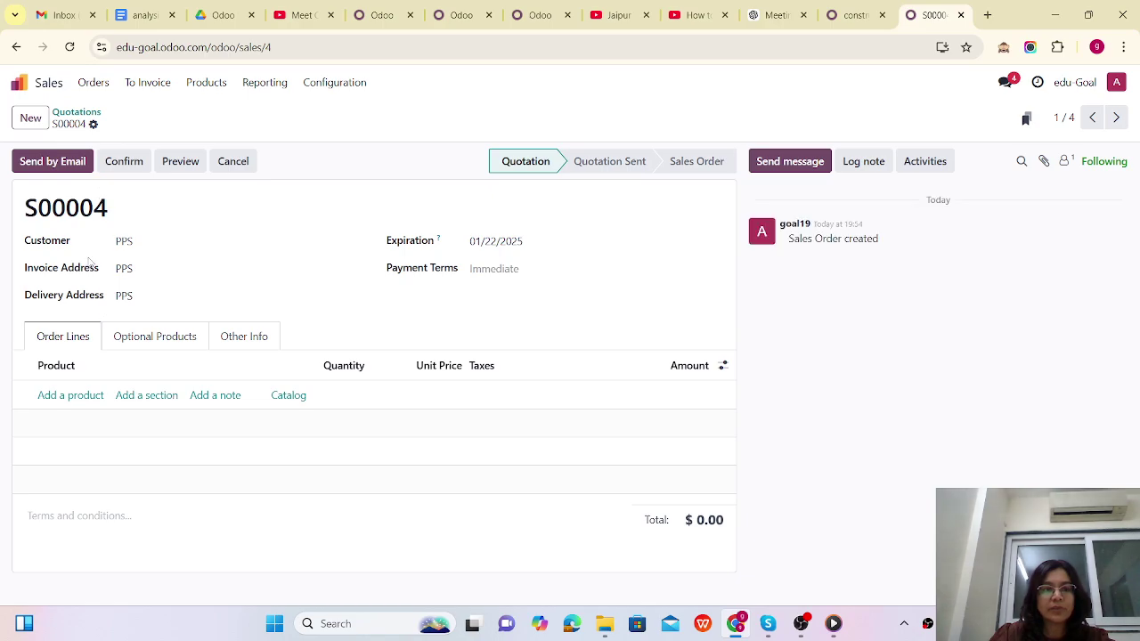
pyautogui.click(64, 396)
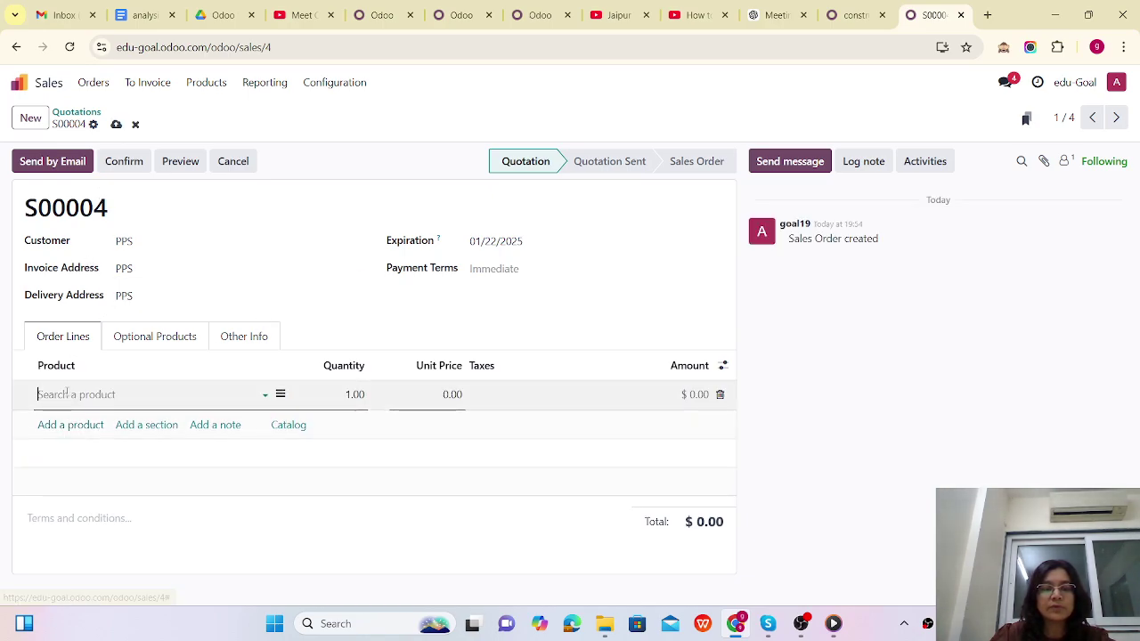
pyautogui.write('con')
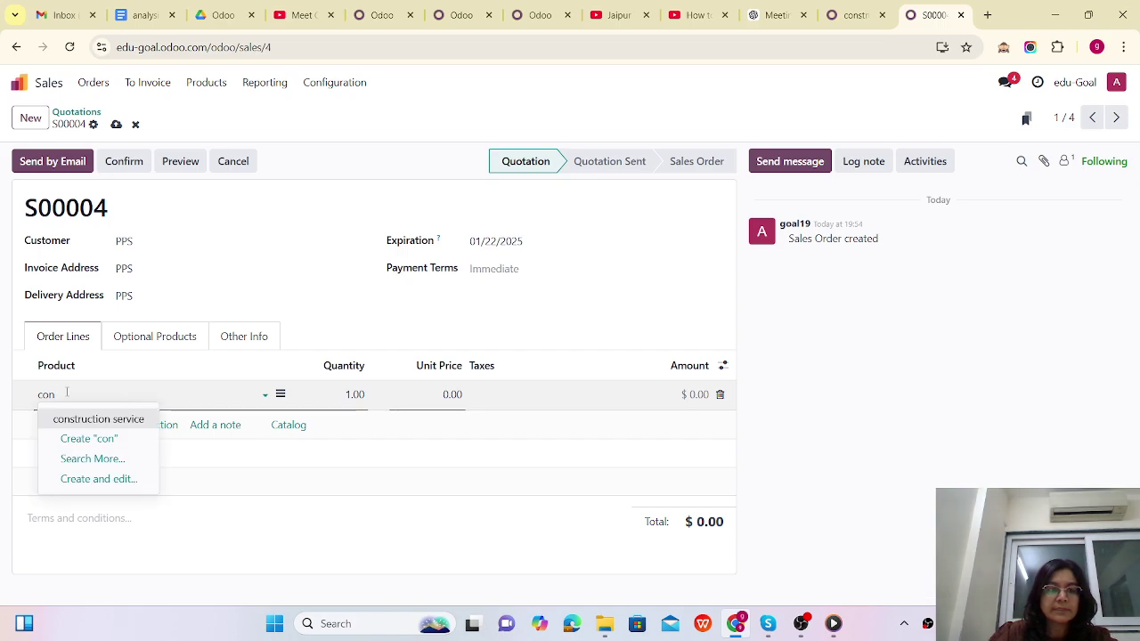
pyautogui.click(96, 420)
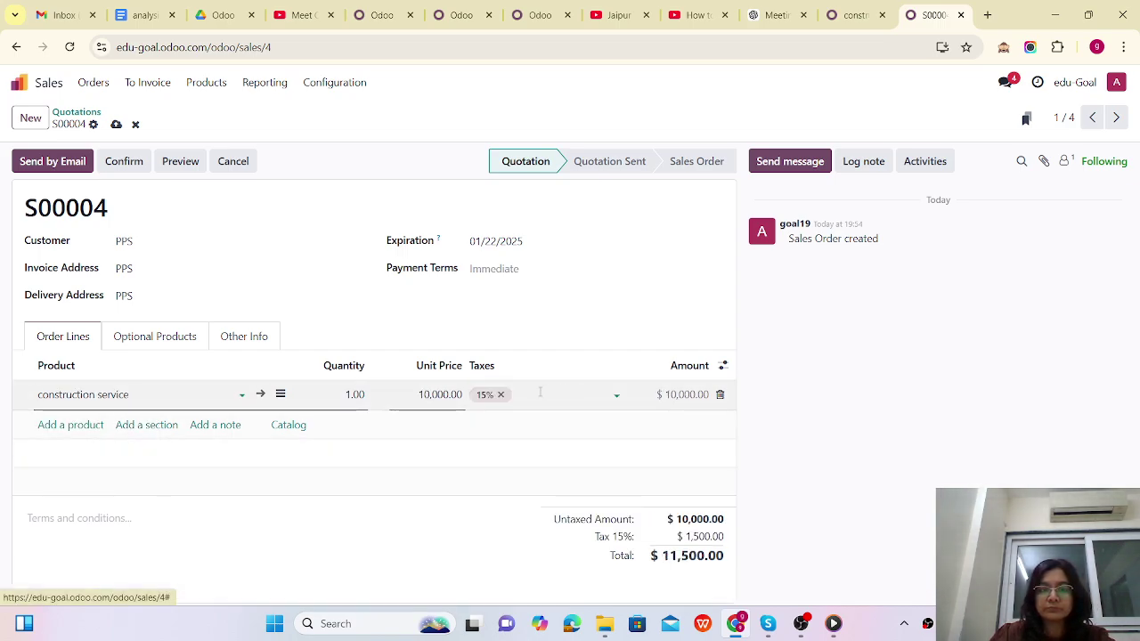
pyautogui.click(123, 161)
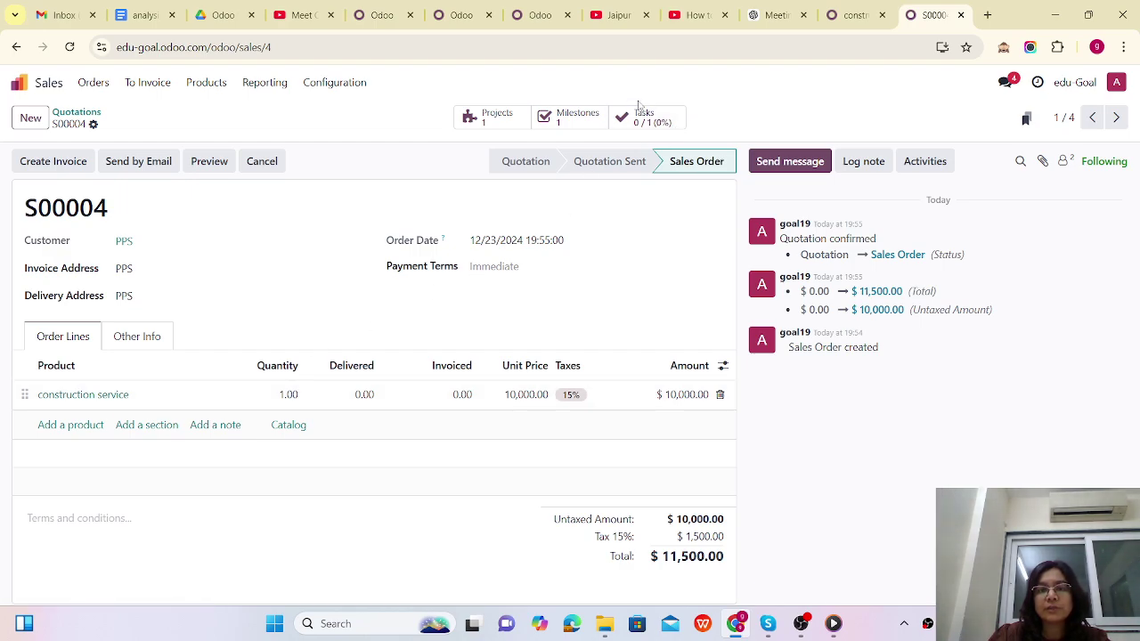
# Step: Set the construction Intial milestone to 25% and add Foundation complete at 25%
pyautogui.click(576, 120)
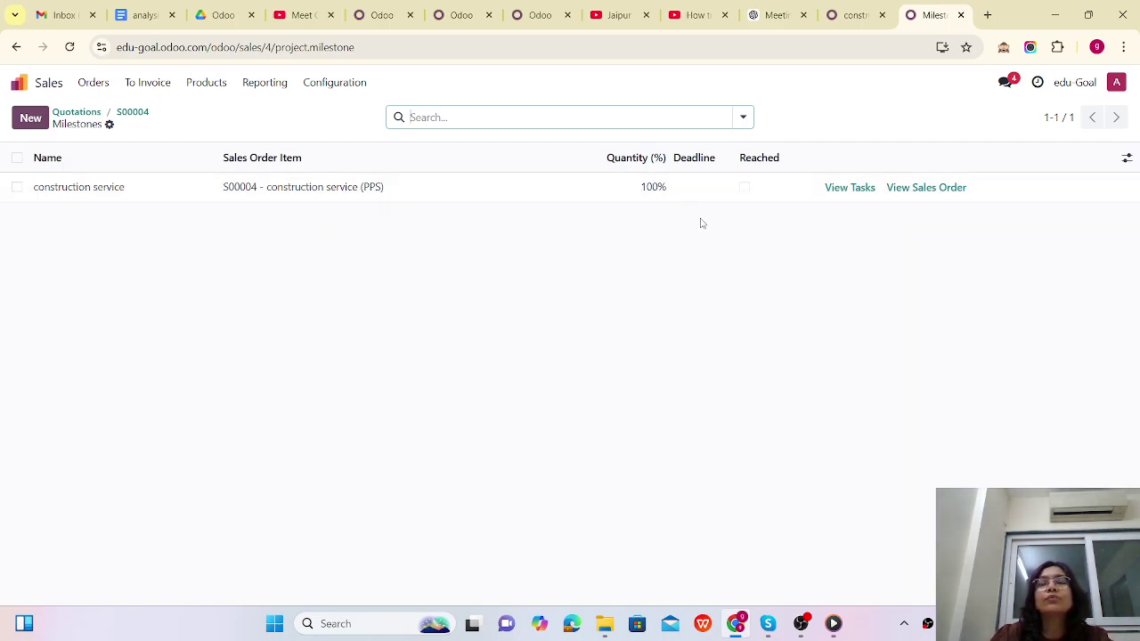
pyautogui.click(636, 192)
pyautogui.write('25')
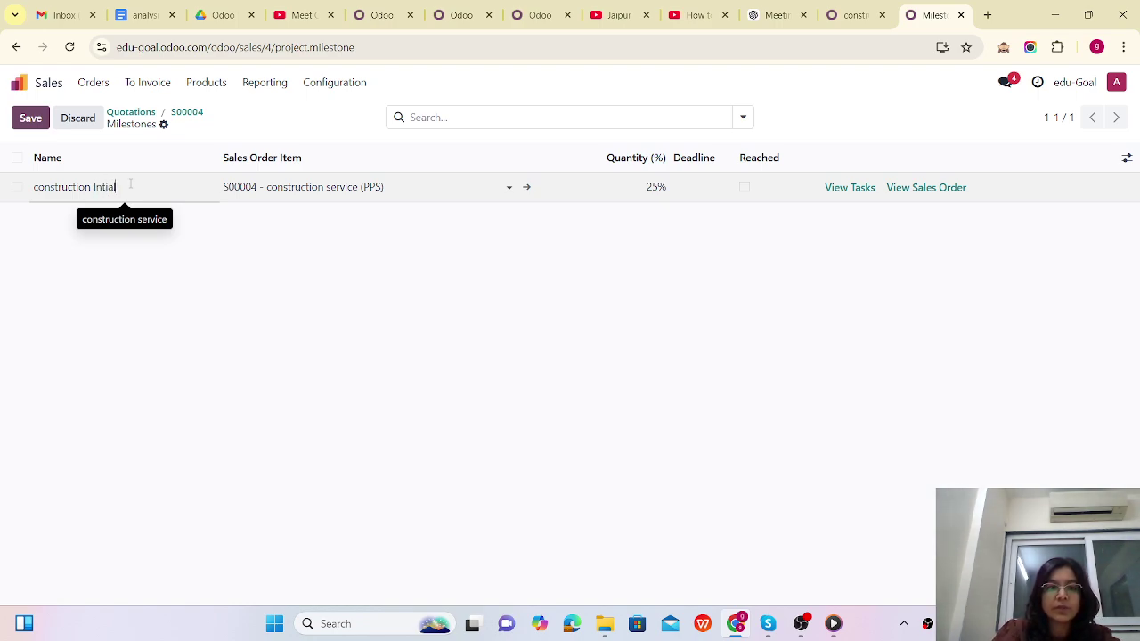
pyautogui.click(31, 118)
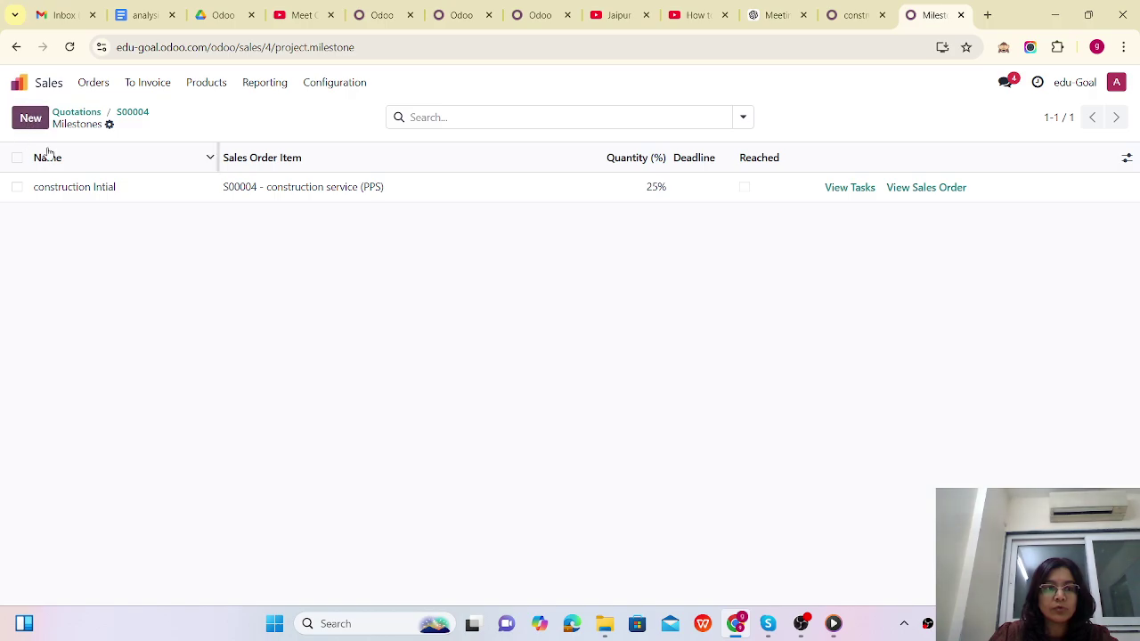
pyautogui.click(31, 117)
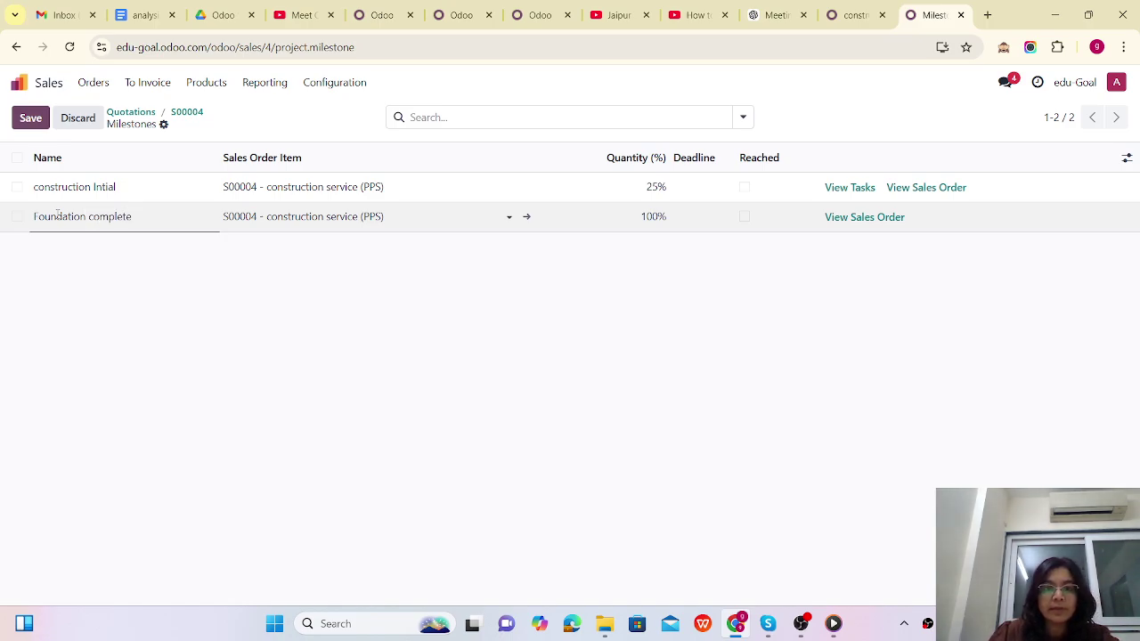
pyautogui.click(628, 219)
pyautogui.write('25')
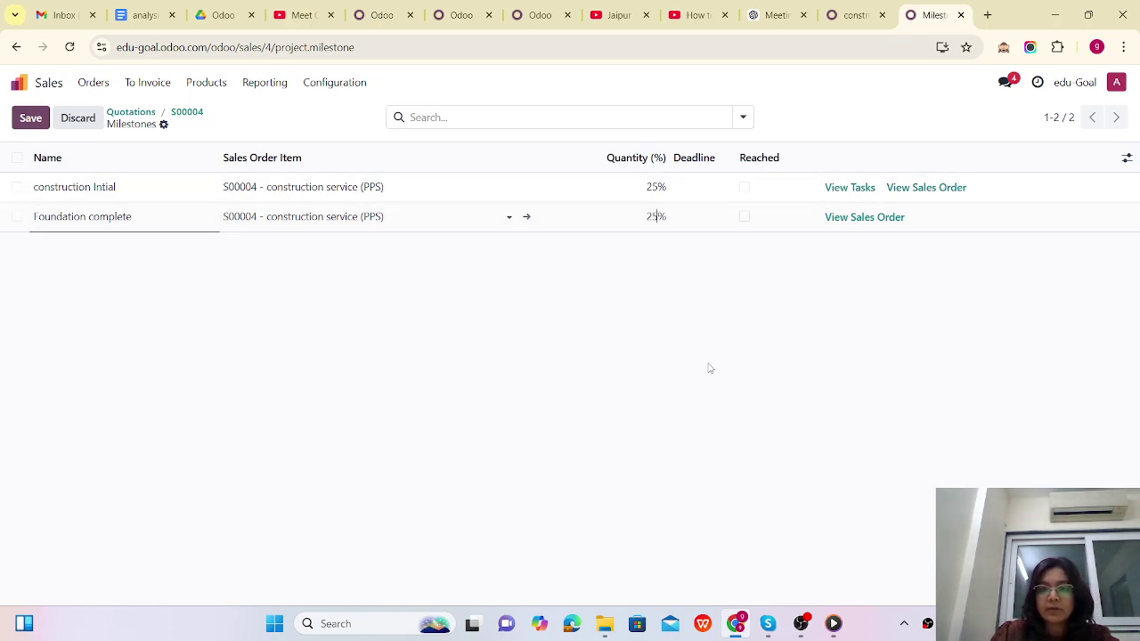
pyautogui.click(710, 368)
# Step: Add the Roof complte and HAndover milestones at 25% each
pyautogui.click(30, 118)
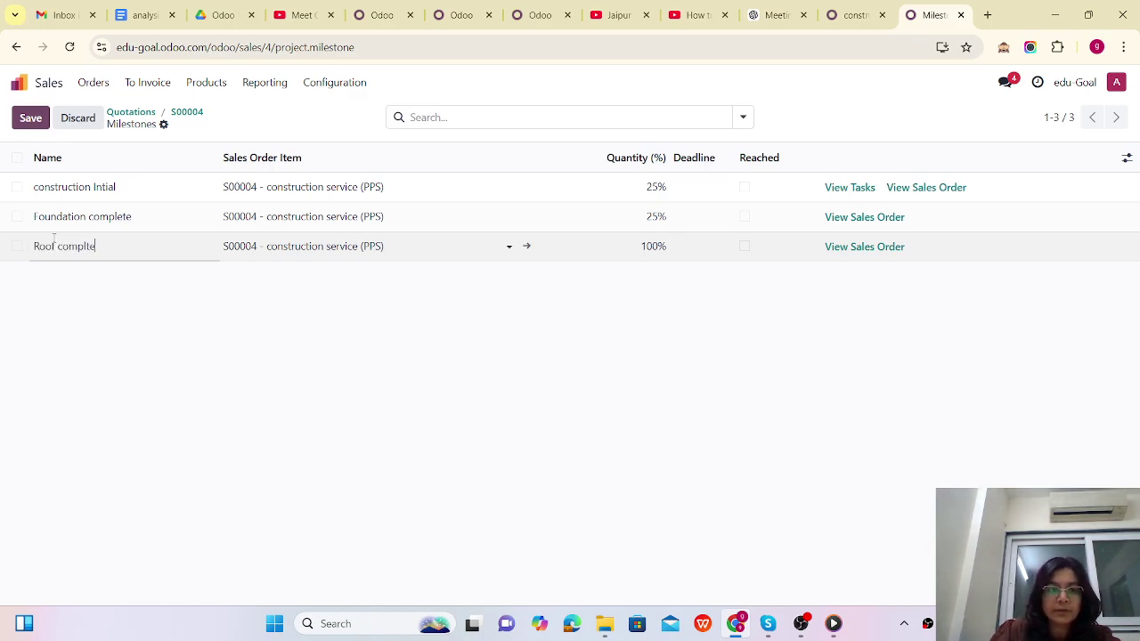
pyautogui.doubleClick(645, 246)
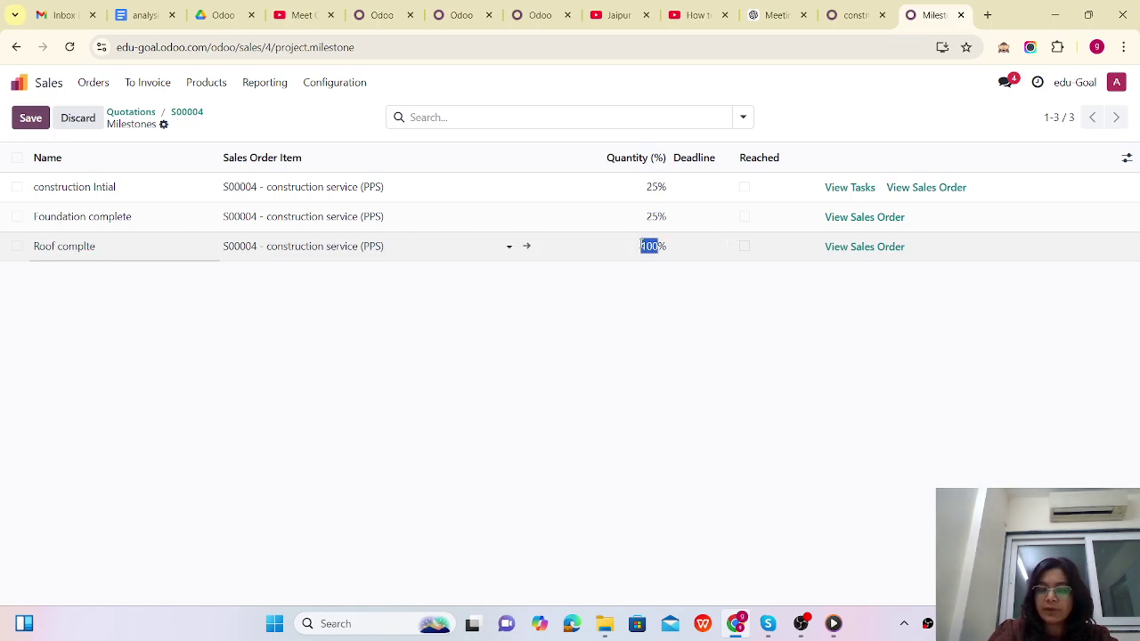
pyautogui.write('25')
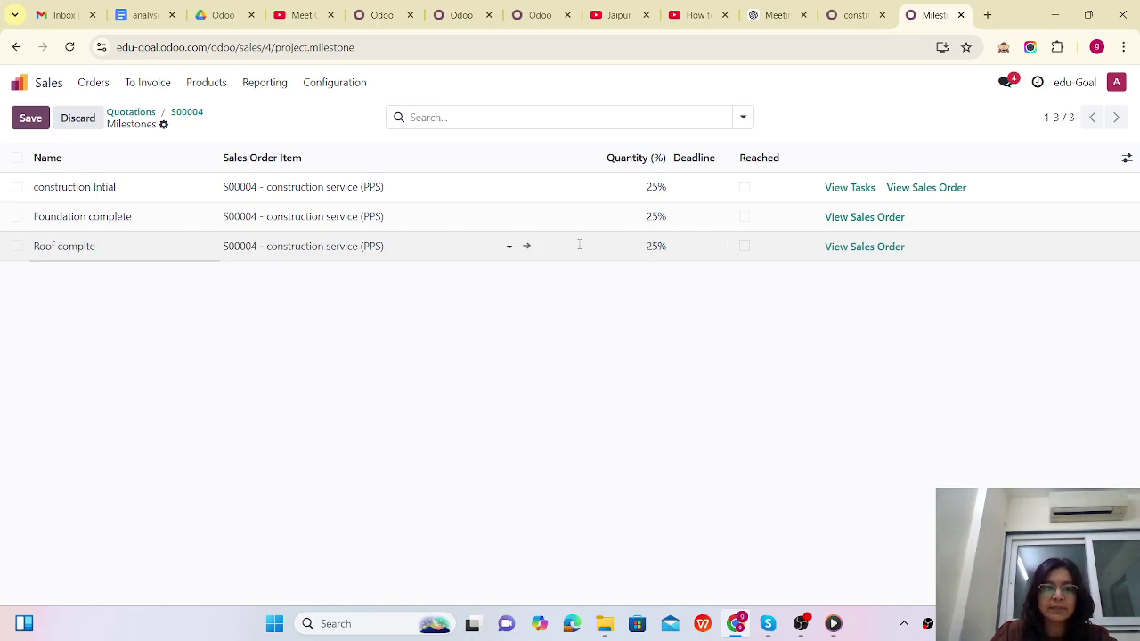
pyautogui.click(27, 120)
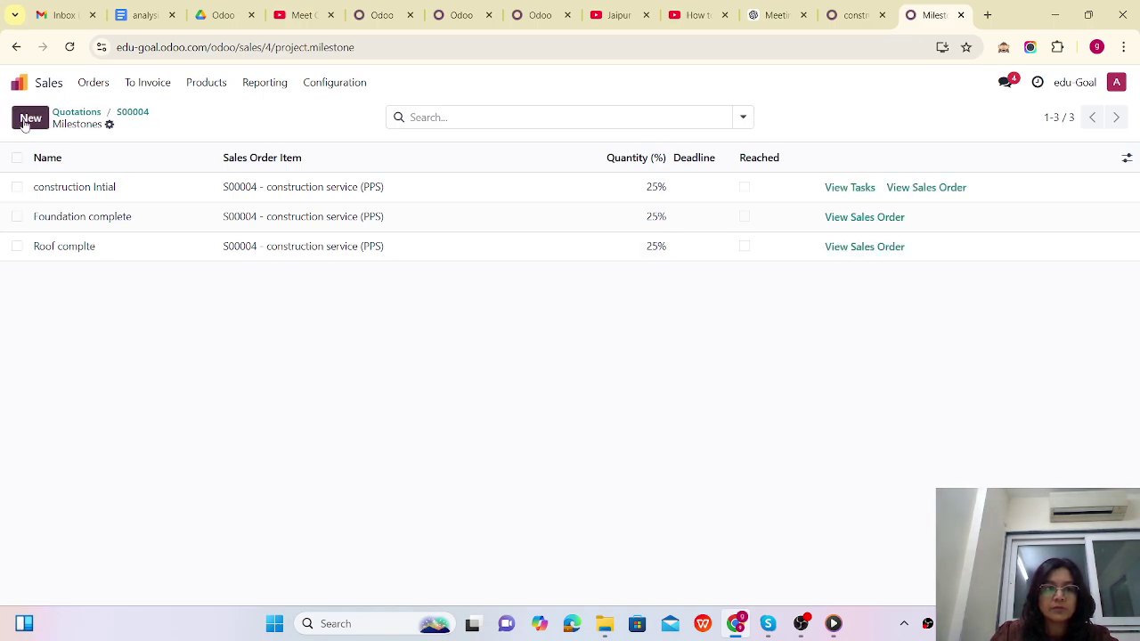
pyautogui.click(28, 117)
pyautogui.write('HAnd')
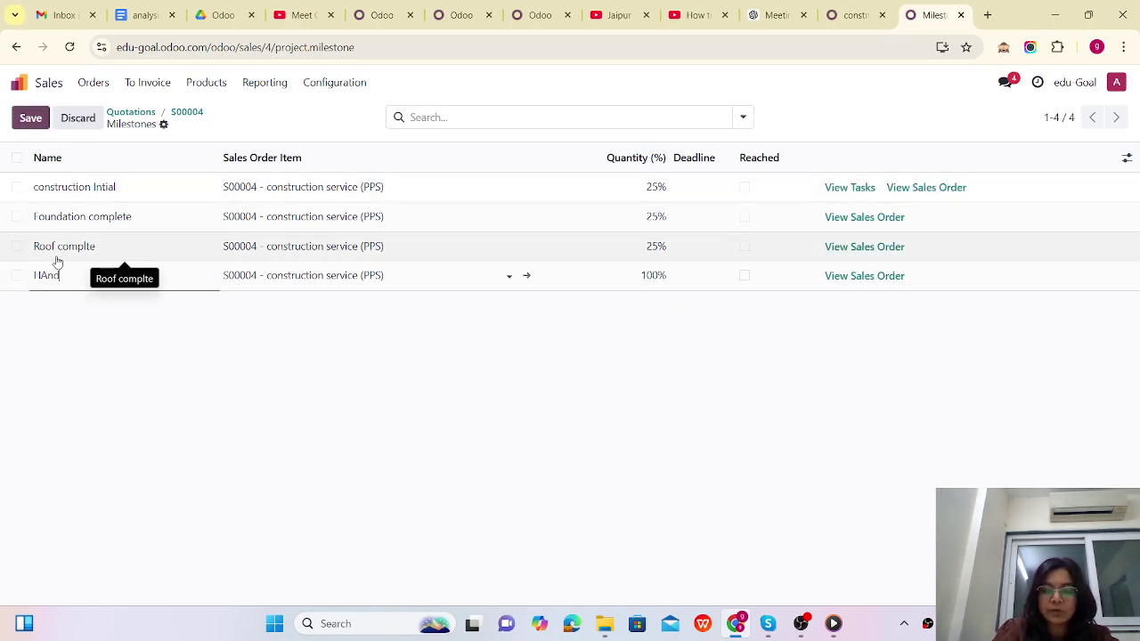
pyautogui.write('over')
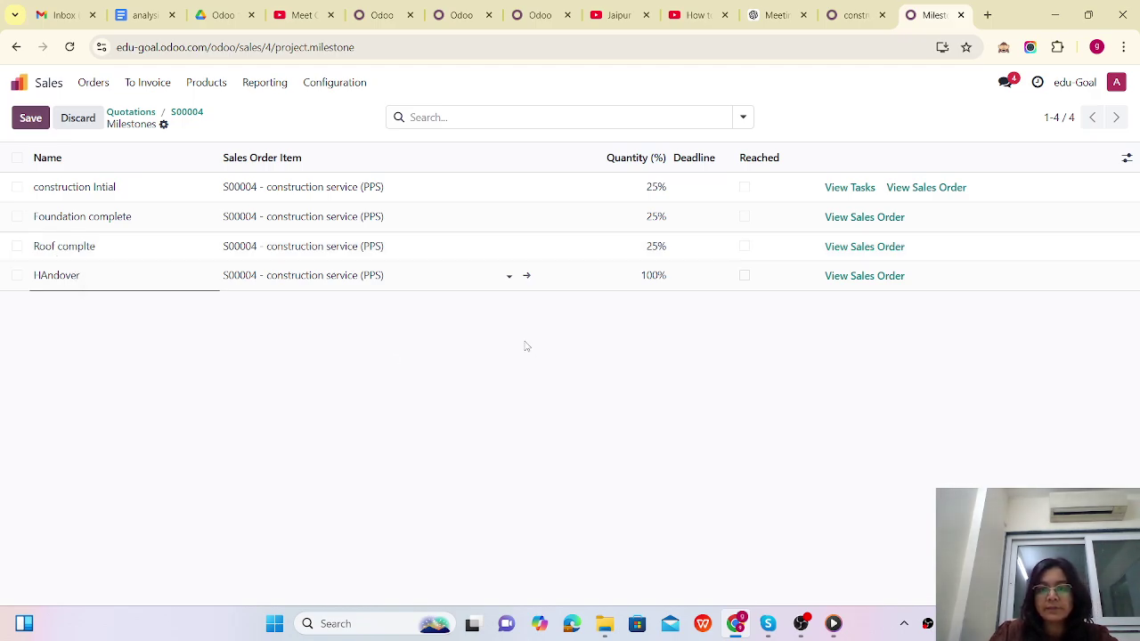
pyautogui.click(630, 281)
pyautogui.write('25')
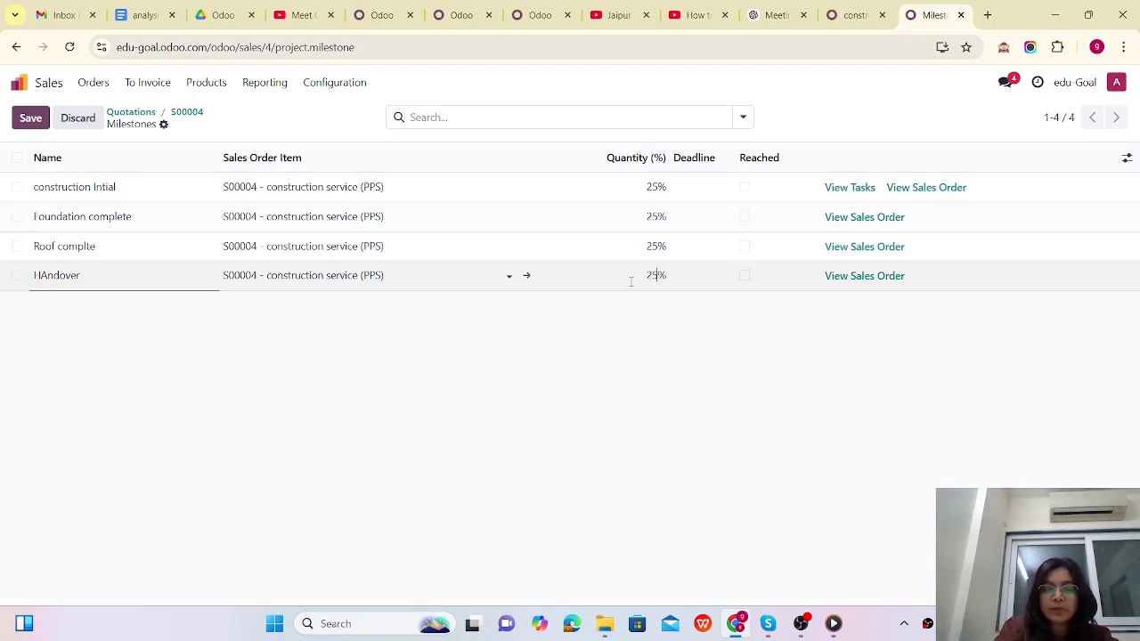
pyautogui.click(627, 394)
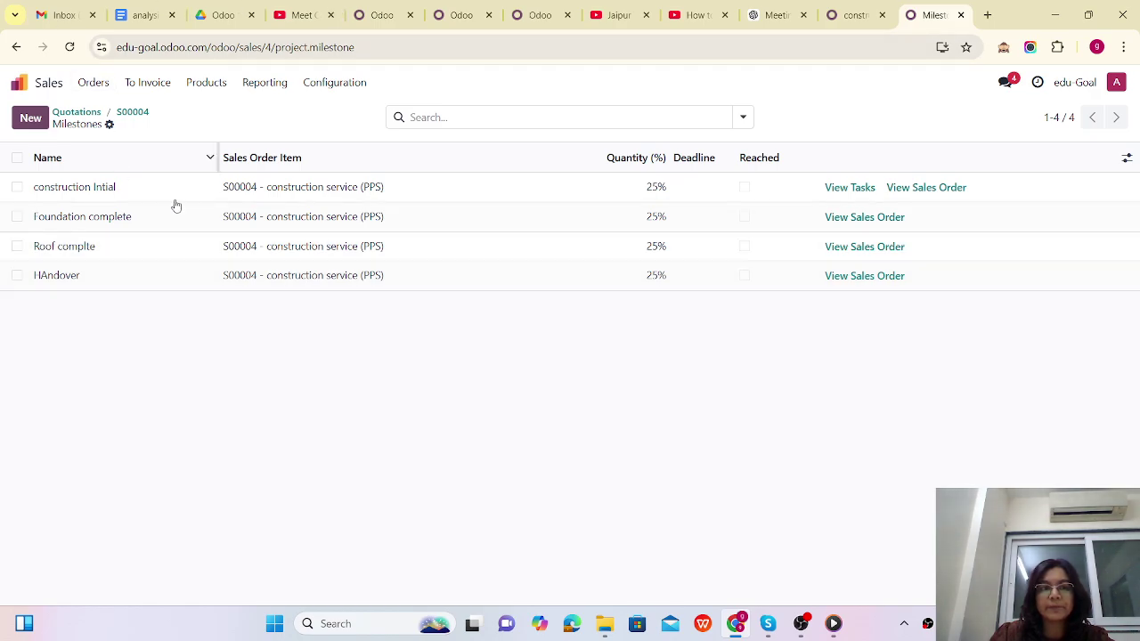
pyautogui.click(132, 112)
# Step: Mark the construction service task Done, then open S00004's milestones list
pyautogui.click(661, 127)
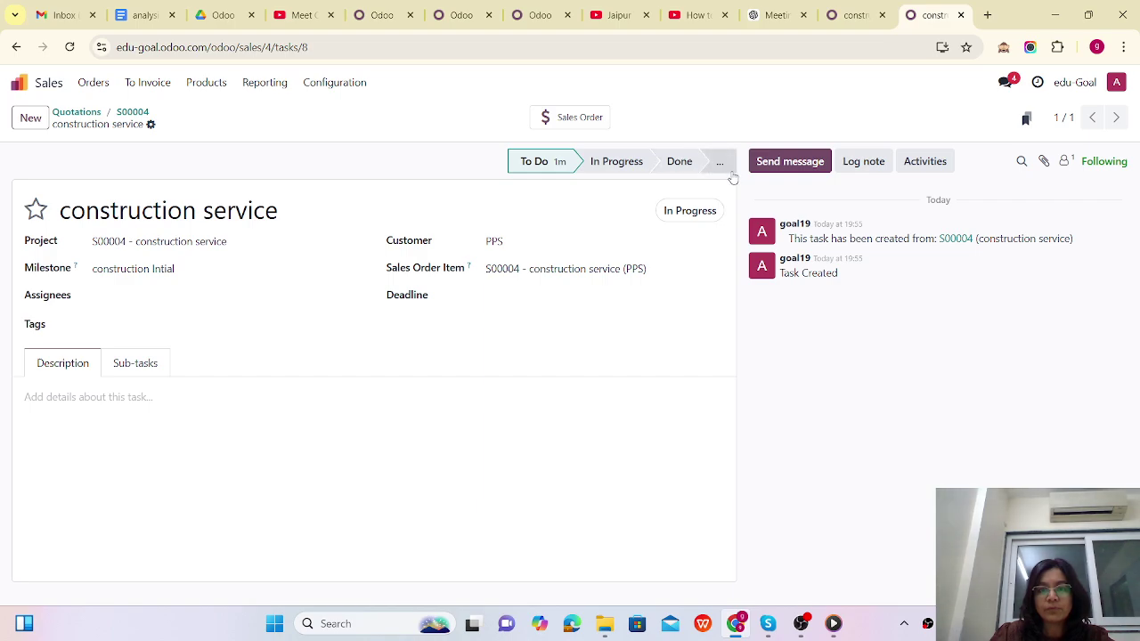
pyautogui.click(626, 163)
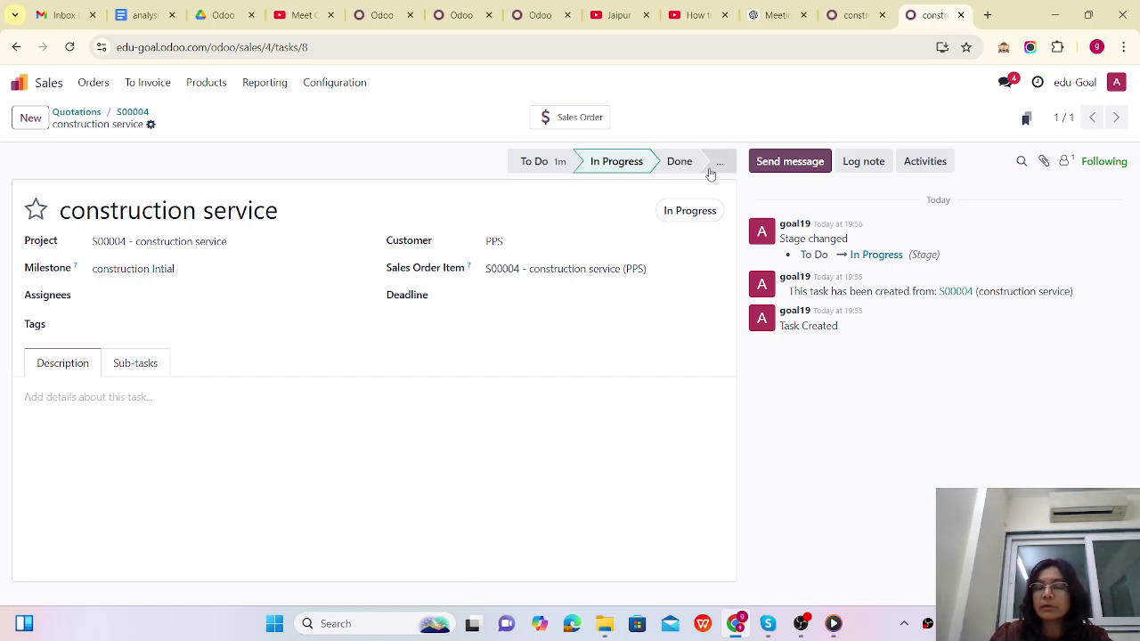
pyautogui.click(688, 214)
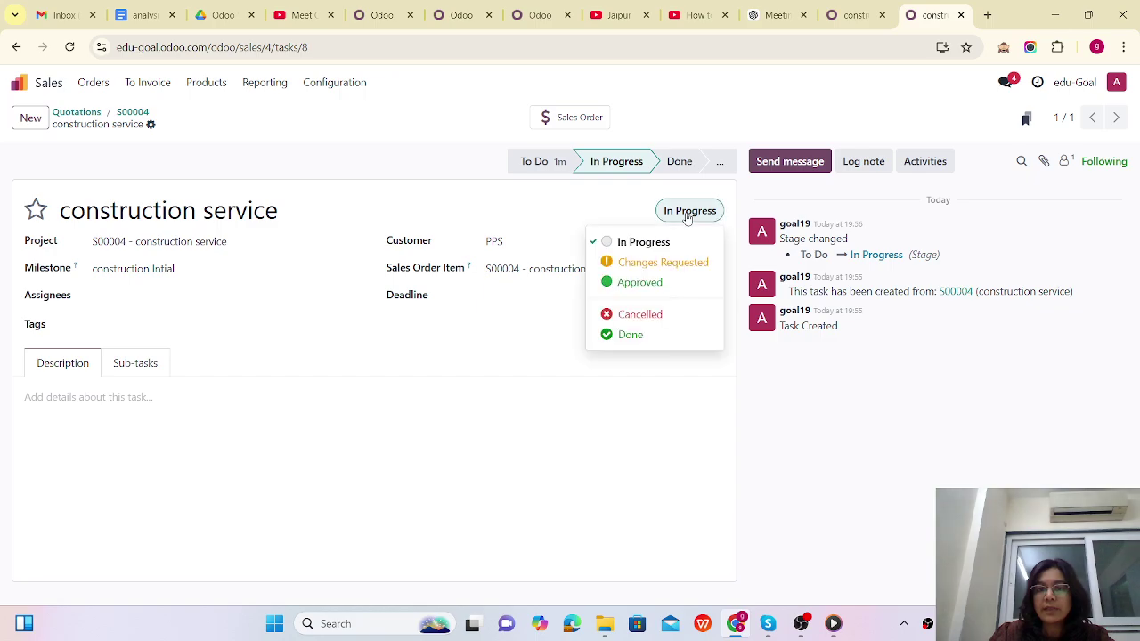
pyautogui.click(634, 337)
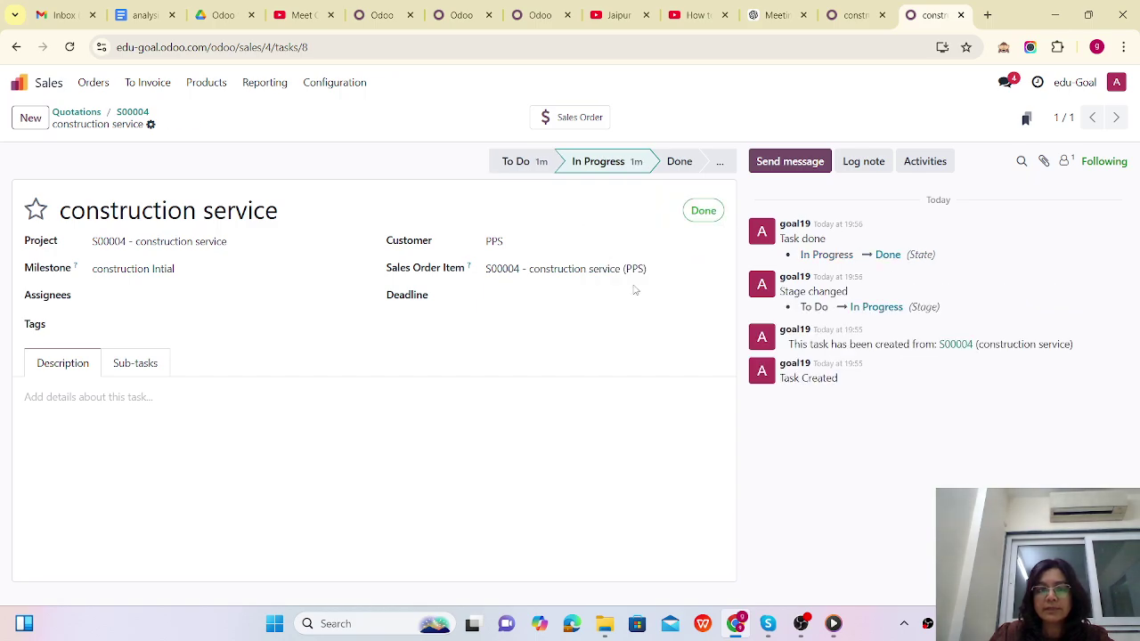
pyautogui.click(133, 112)
pyautogui.click(567, 124)
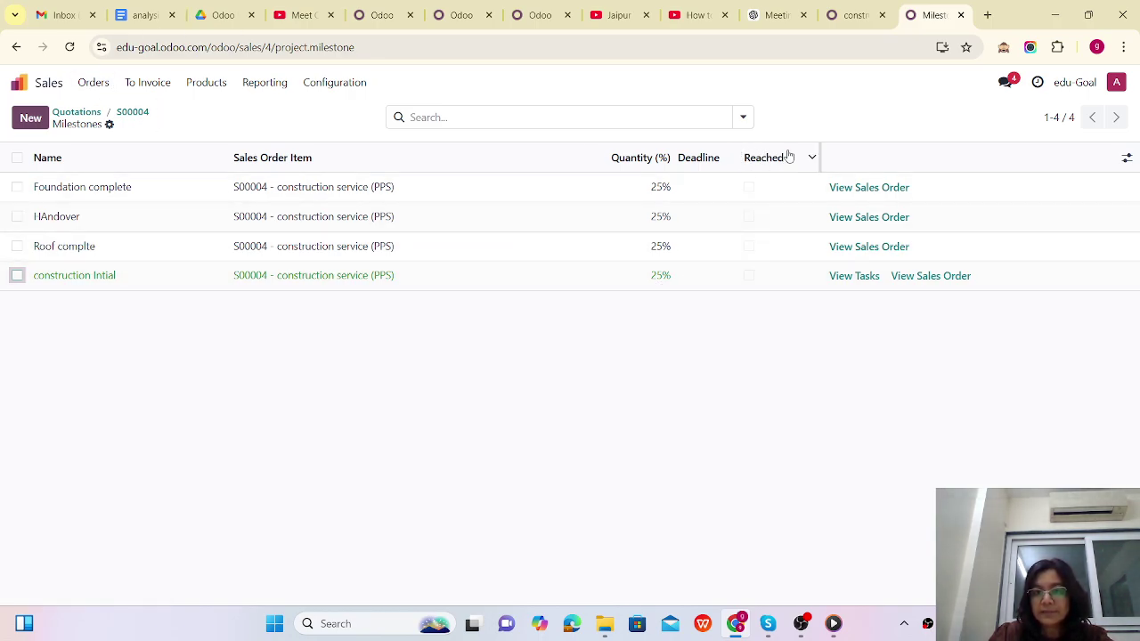
pyautogui.click(750, 277)
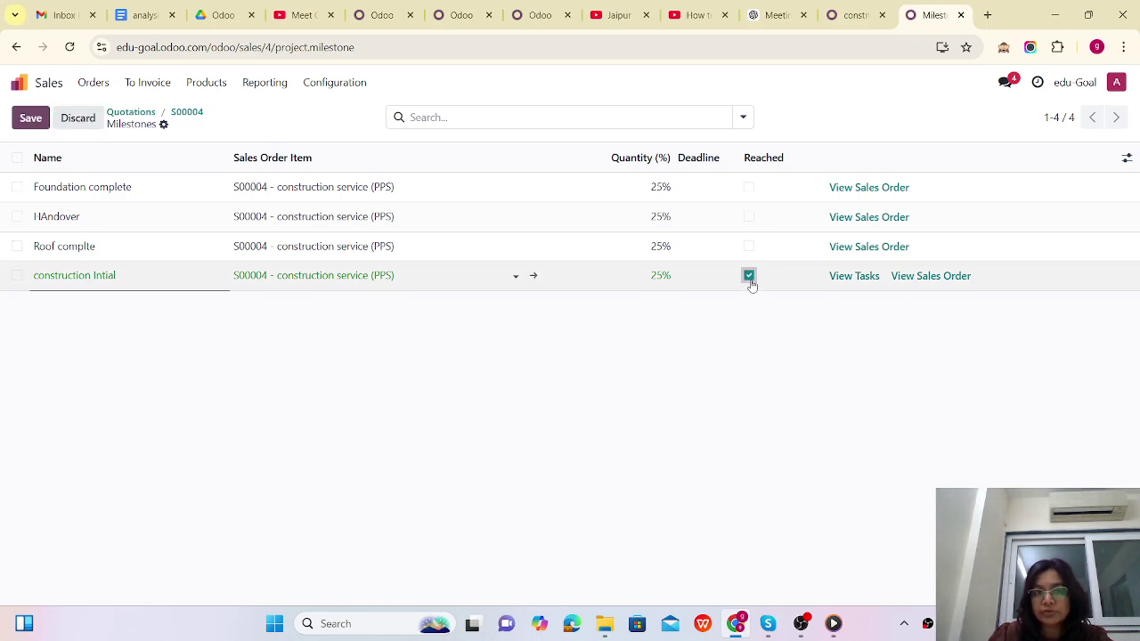
pyautogui.click(185, 114)
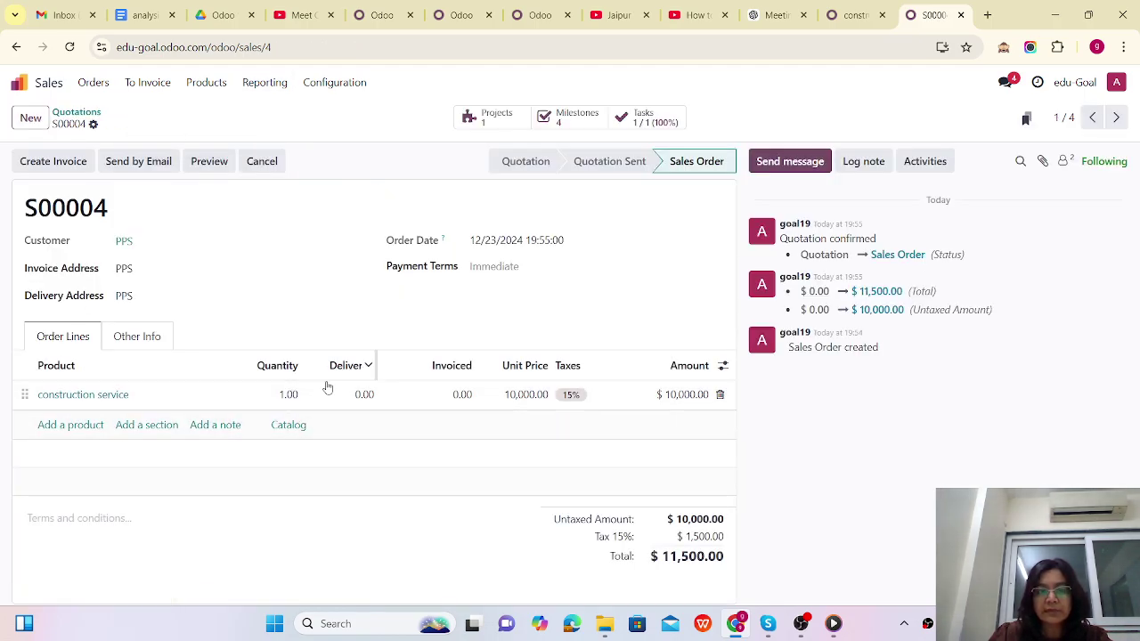
pyautogui.click(53, 161)
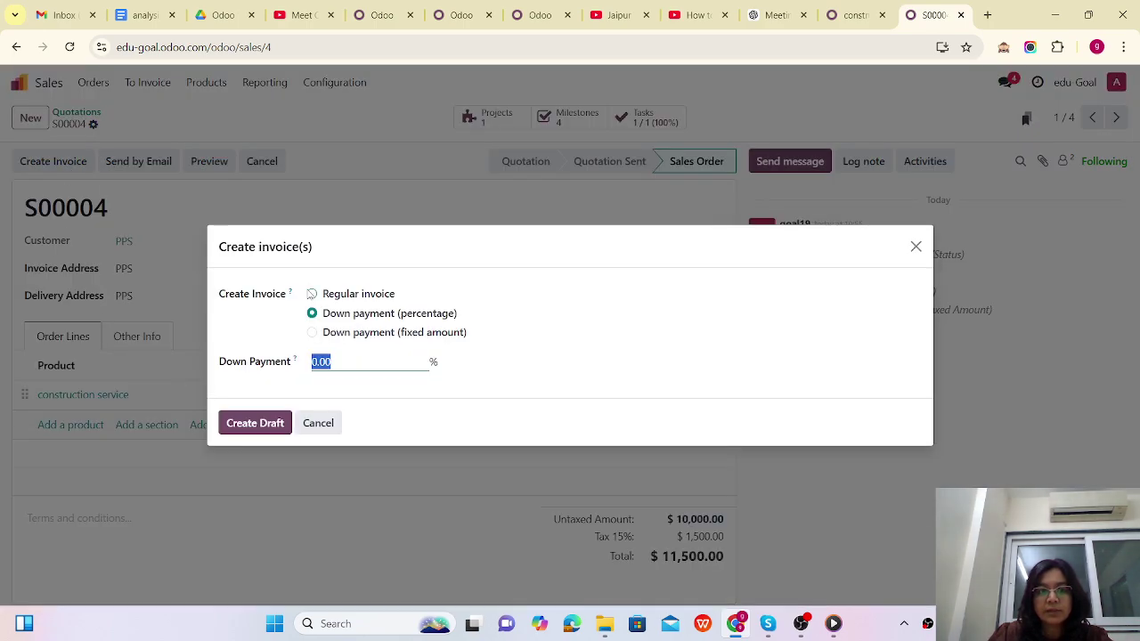
pyautogui.click(312, 294)
pyautogui.click(258, 410)
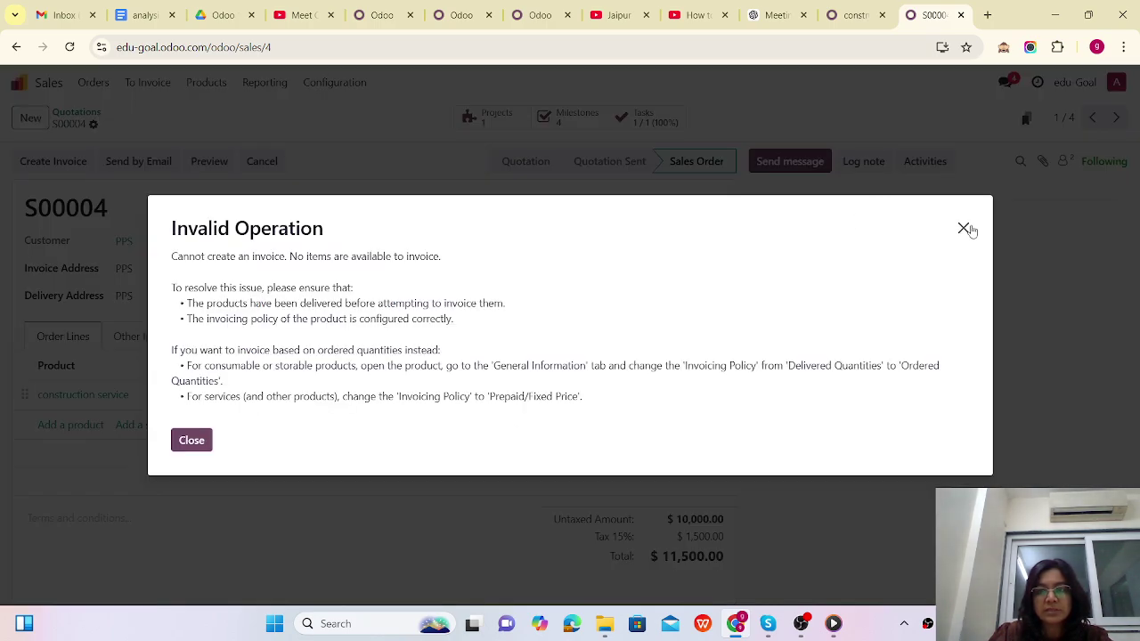
pyautogui.click(963, 229)
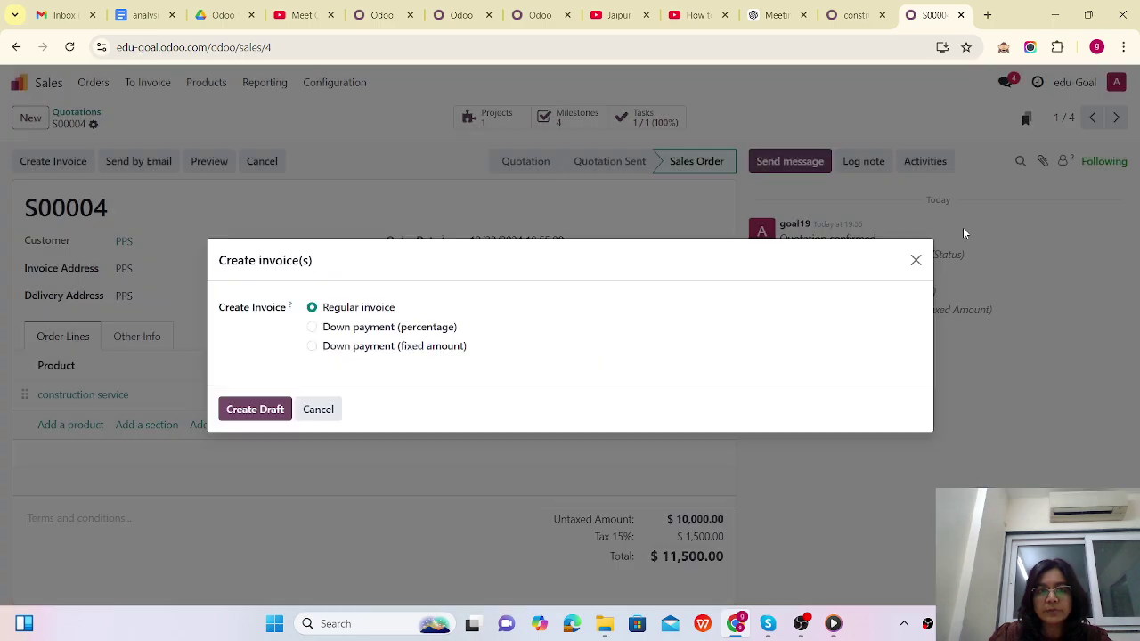
pyautogui.click(916, 257)
pyautogui.click(574, 118)
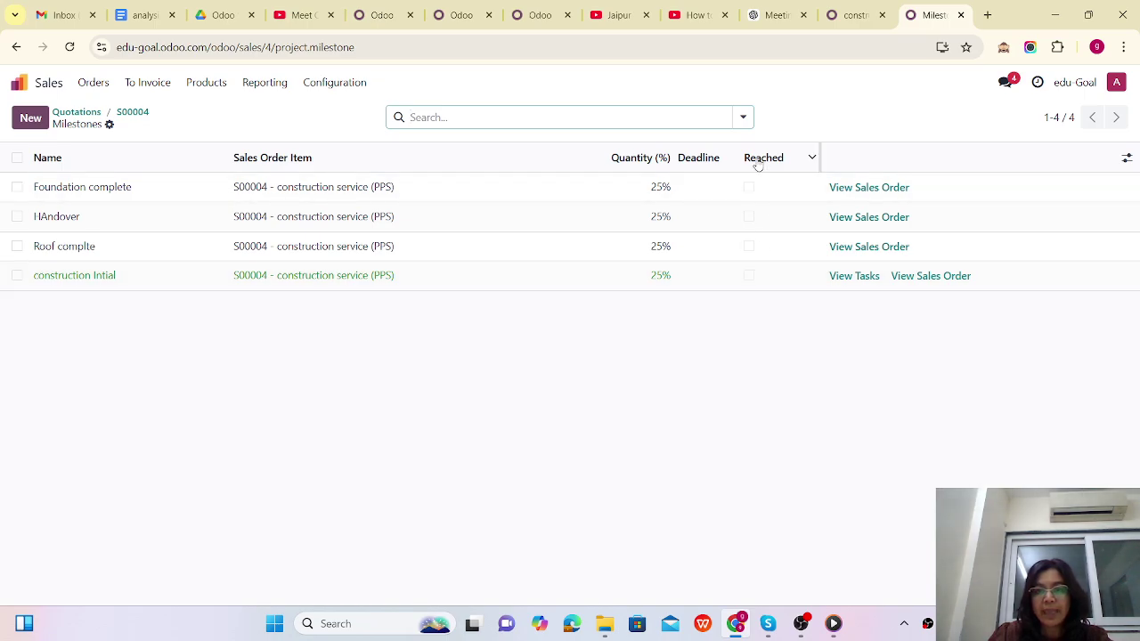
# Step: Mark the construction Intial milestone as reached and save
pyautogui.click(749, 277)
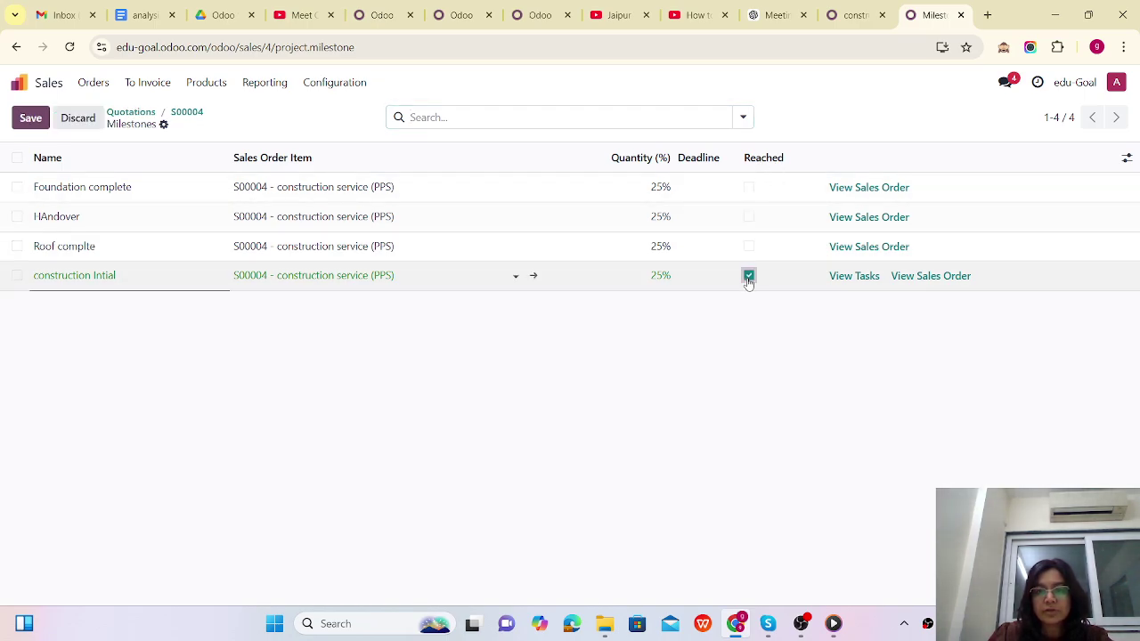
pyautogui.click(30, 119)
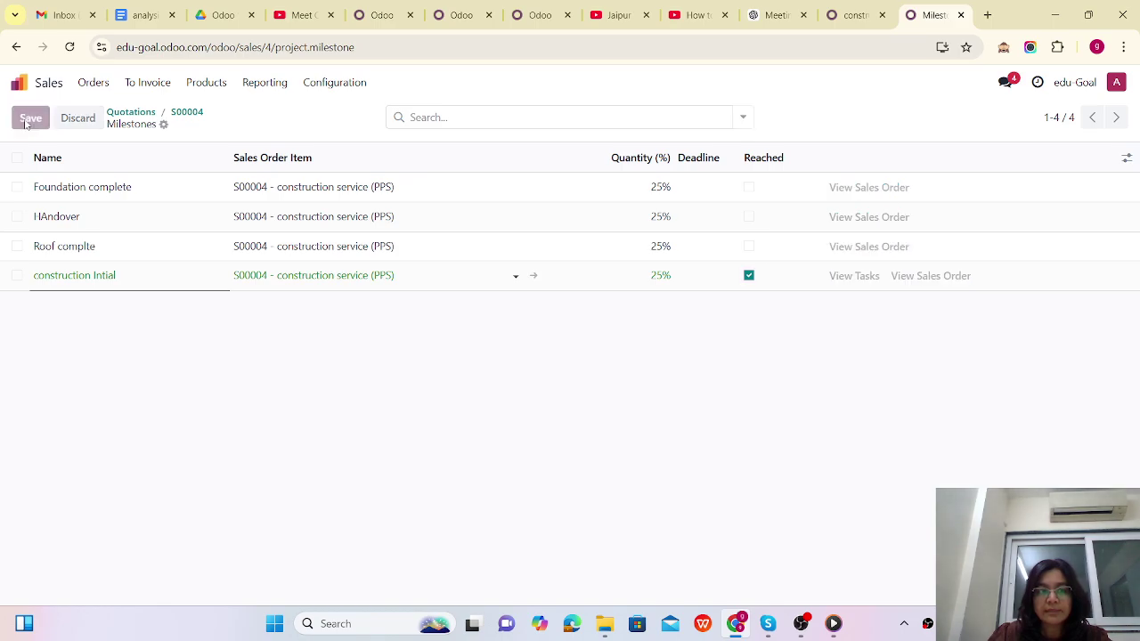
pyautogui.click(132, 114)
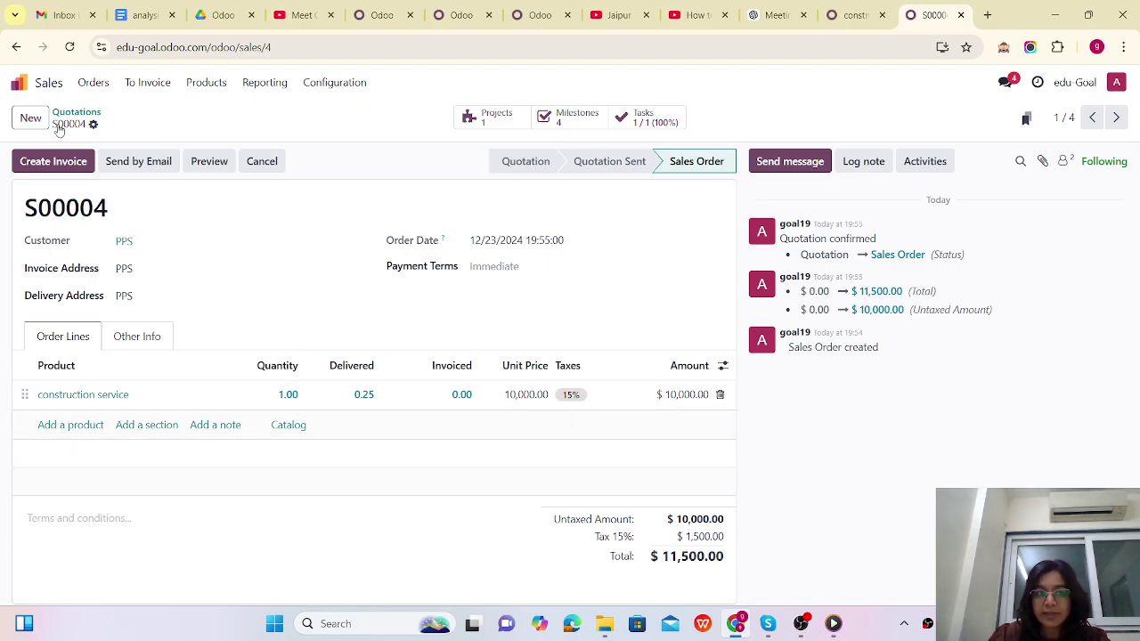
# Step: Create a $2,875.00 draft invoice for the first 25% of S00004
pyautogui.click(61, 162)
pyautogui.click(245, 408)
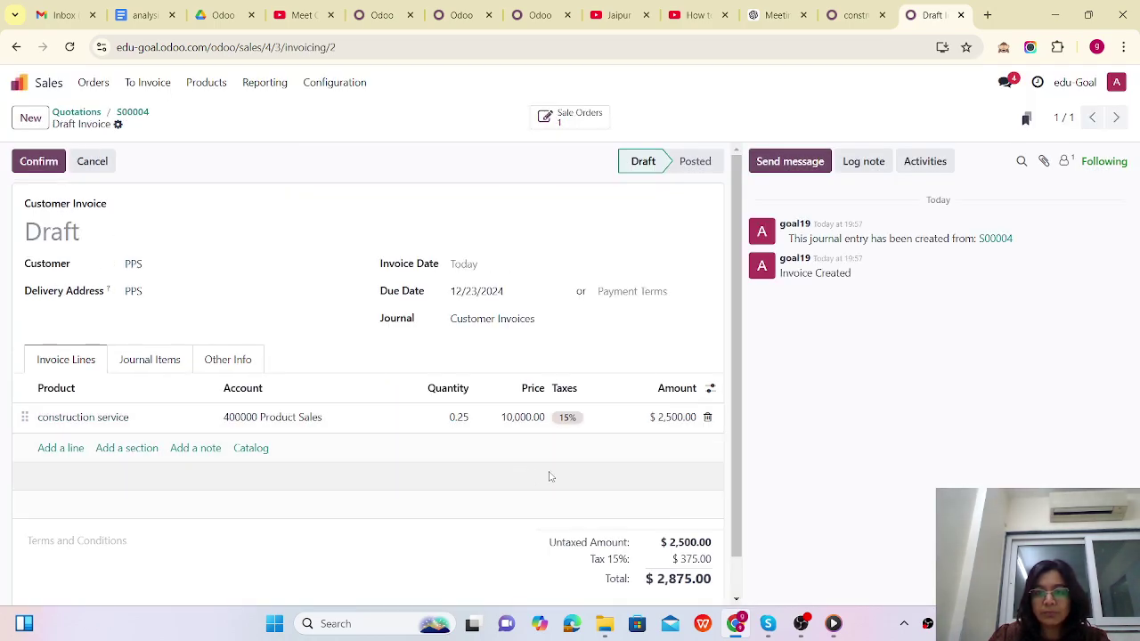
pyautogui.scroll(-2, 644, 458)
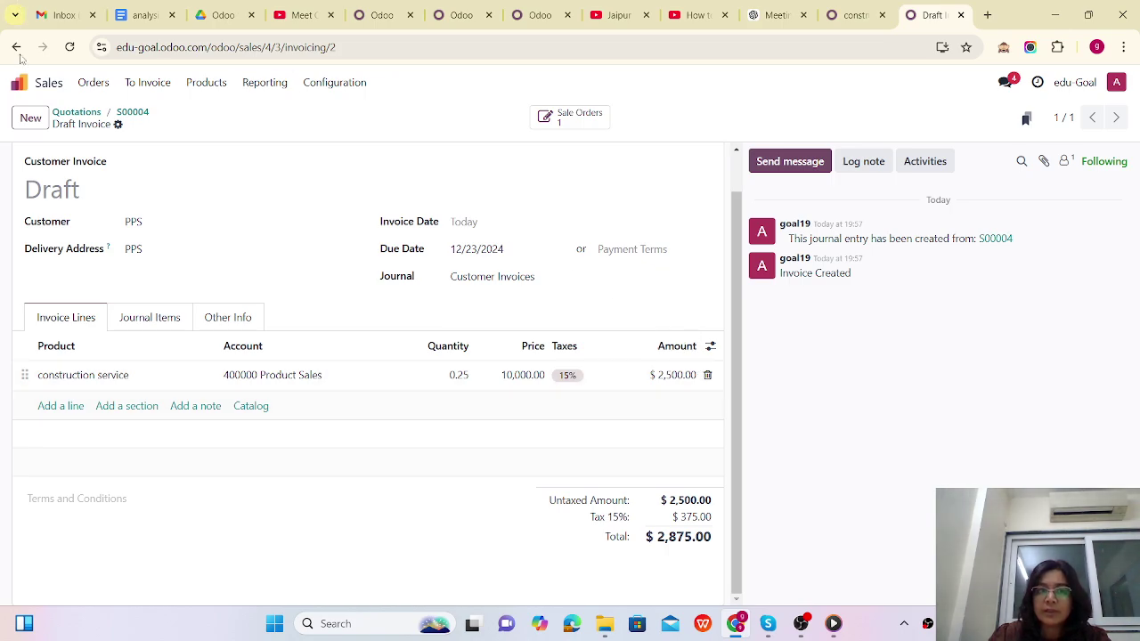
pyautogui.click(132, 112)
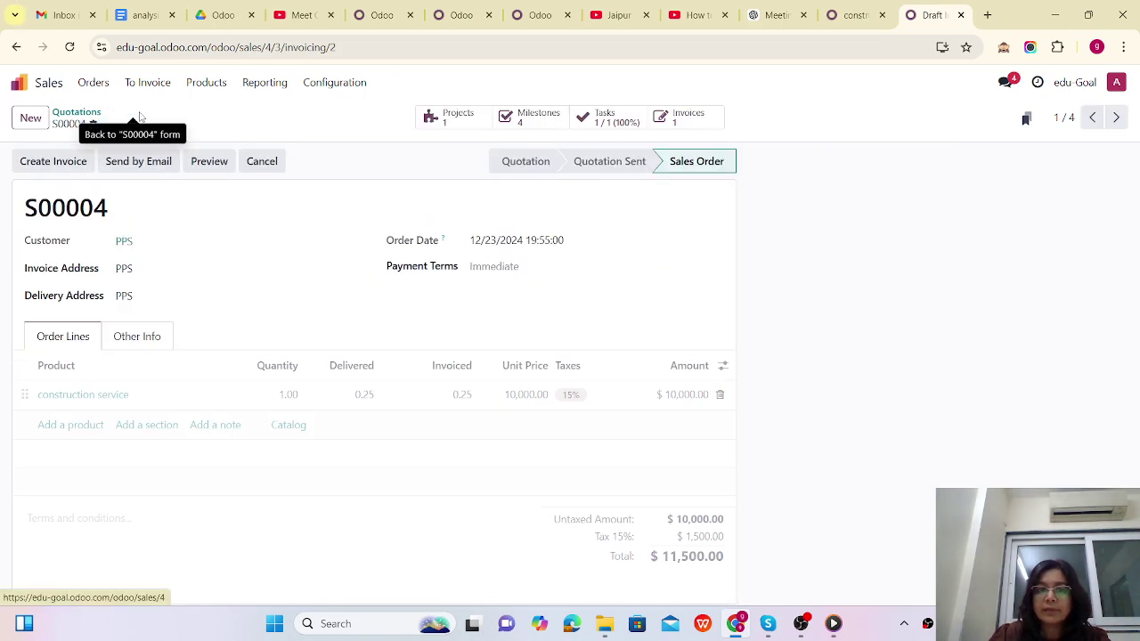
pyautogui.click(529, 119)
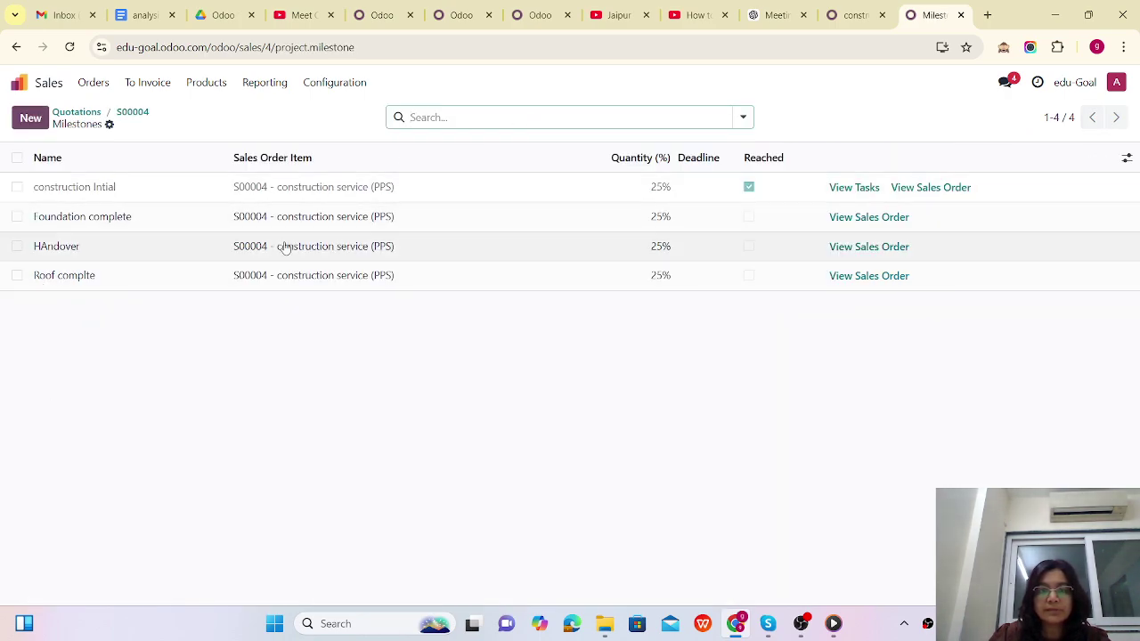
# Step: Mark the Foundation complete milestone as reached and save
pyautogui.click(749, 216)
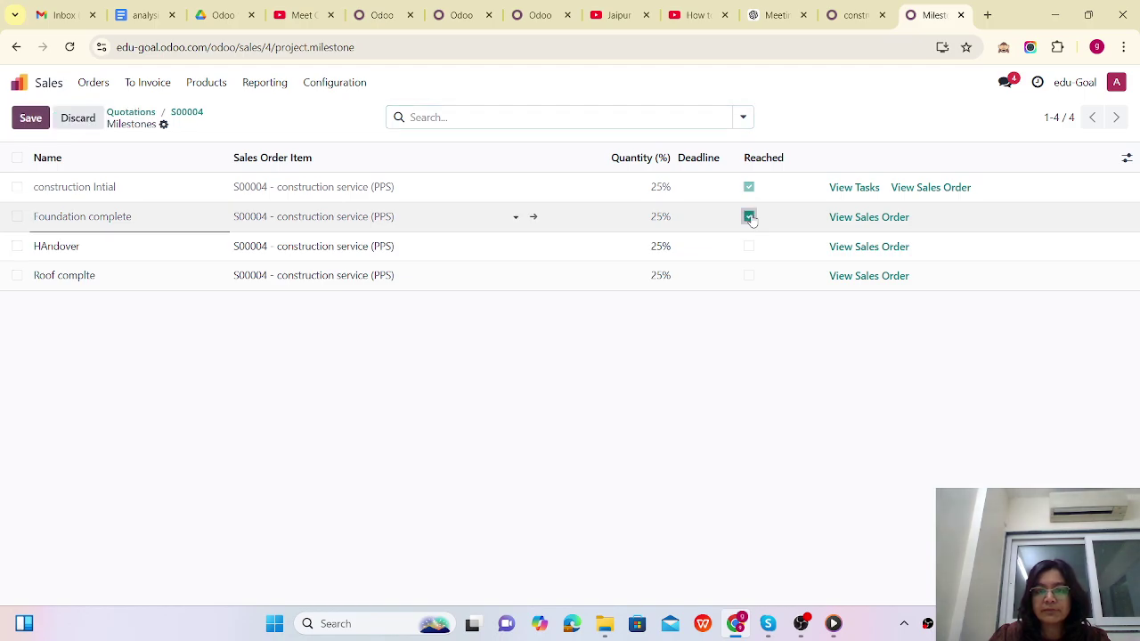
pyautogui.click(29, 119)
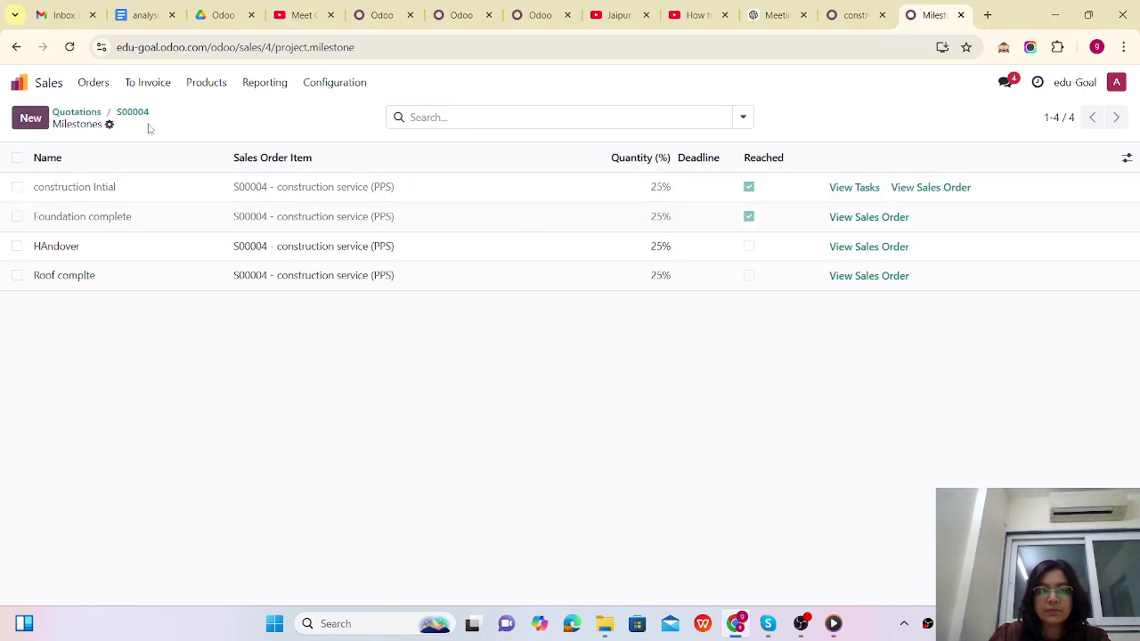
pyautogui.click(134, 112)
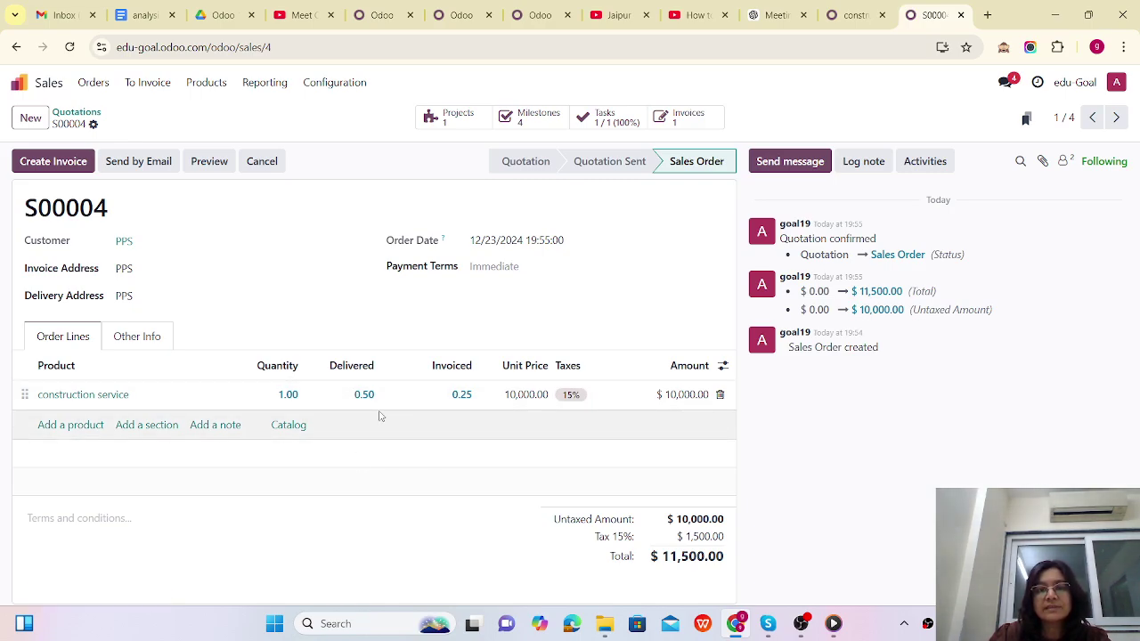
# Step: Create and post a $2,875.00 invoice for the second 25% of S00004
pyautogui.click(66, 162)
pyautogui.click(255, 448)
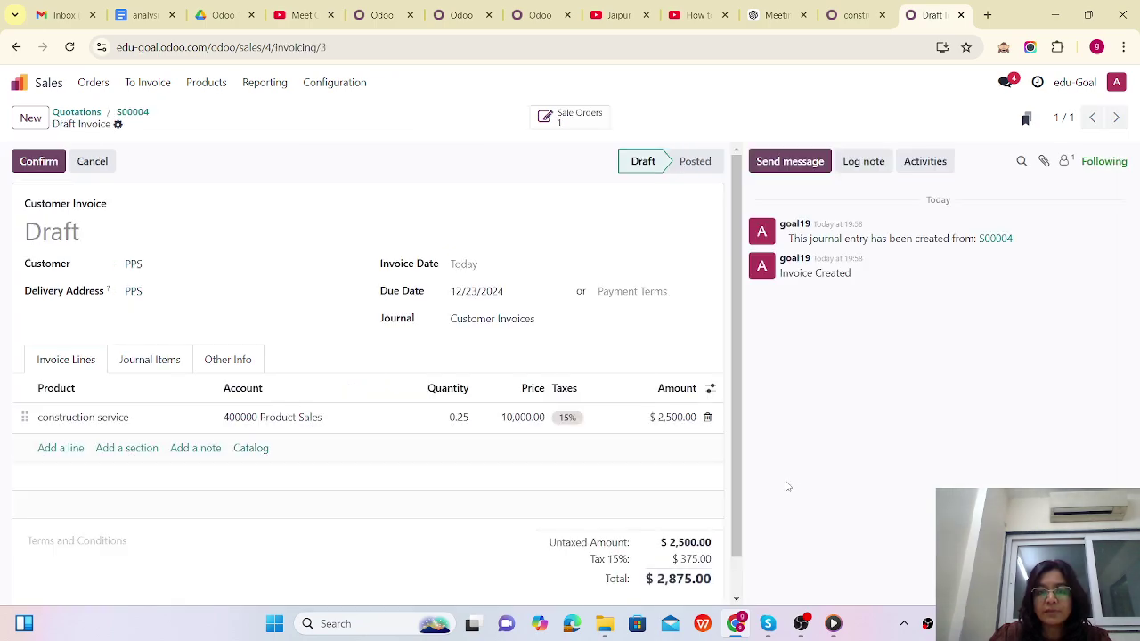
pyautogui.click(38, 161)
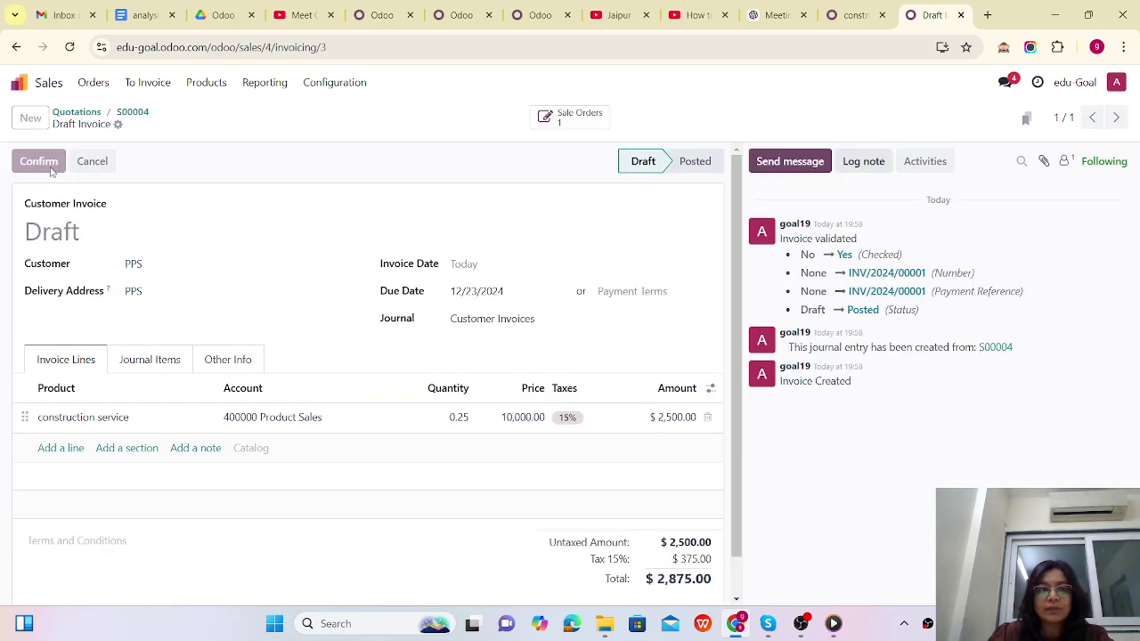
pyautogui.click(132, 112)
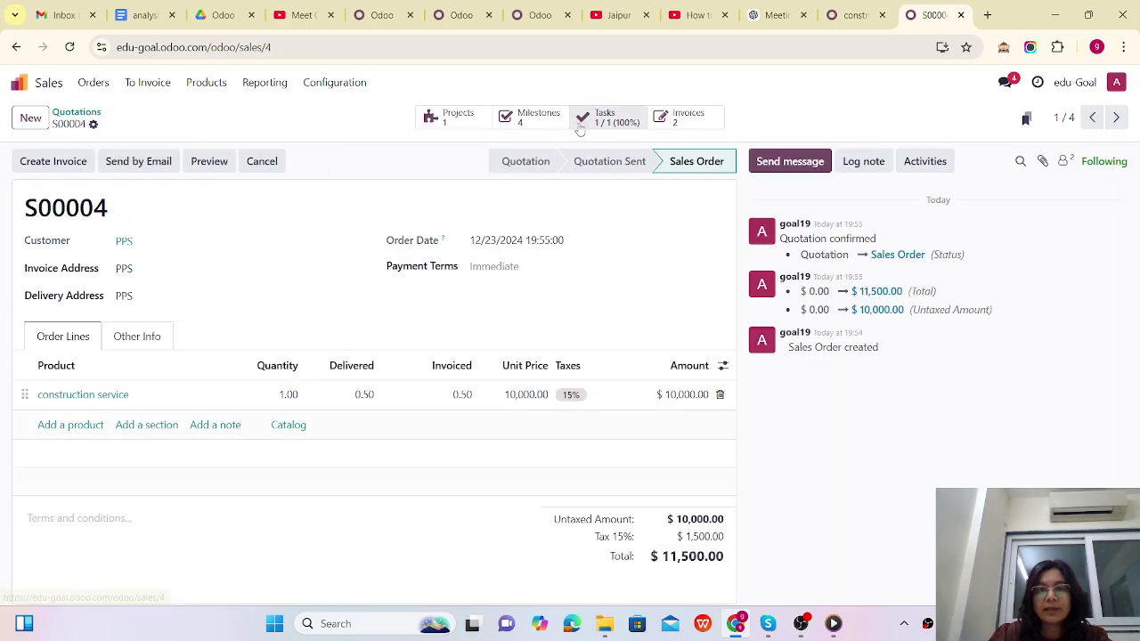
pyautogui.click(538, 117)
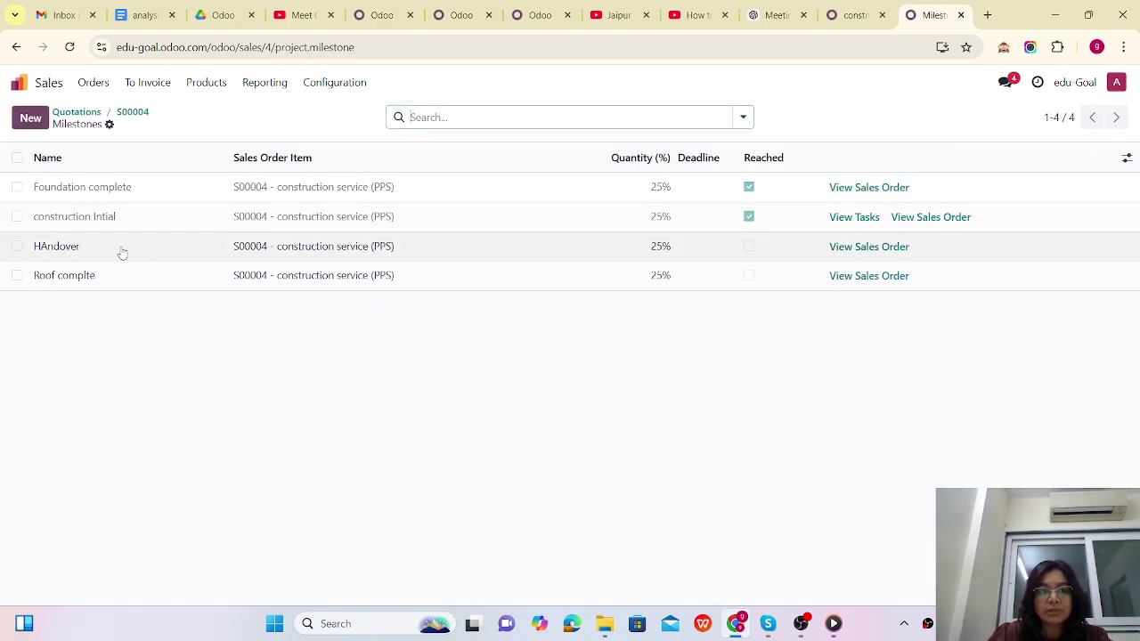
# Step: Mark the HAndover milestone as reached and save
pyautogui.click(134, 113)
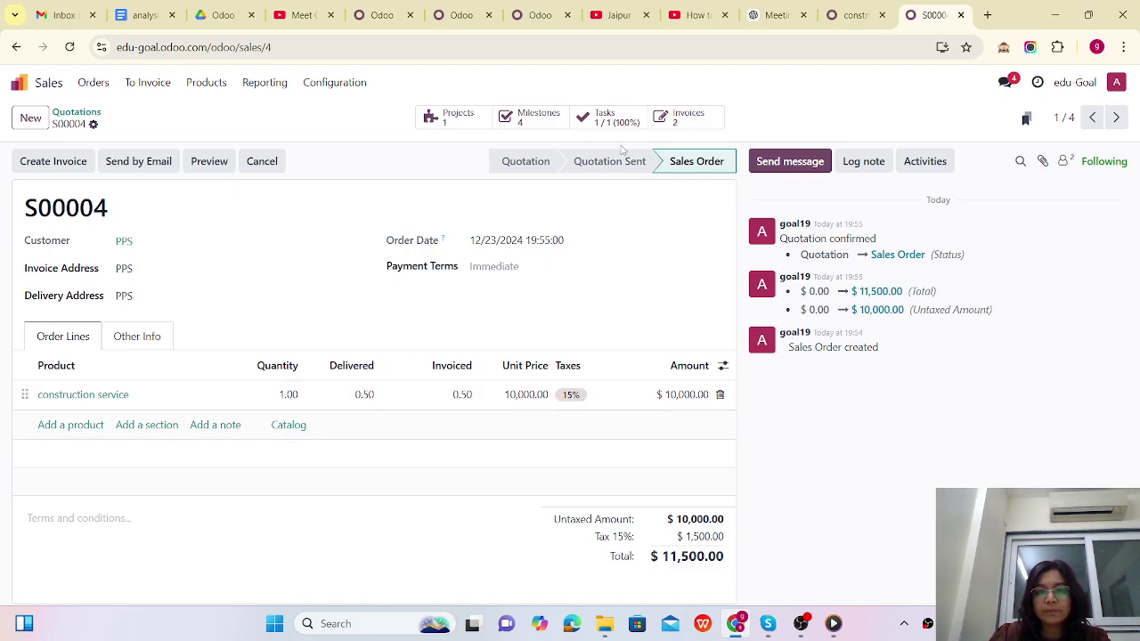
pyautogui.click(538, 118)
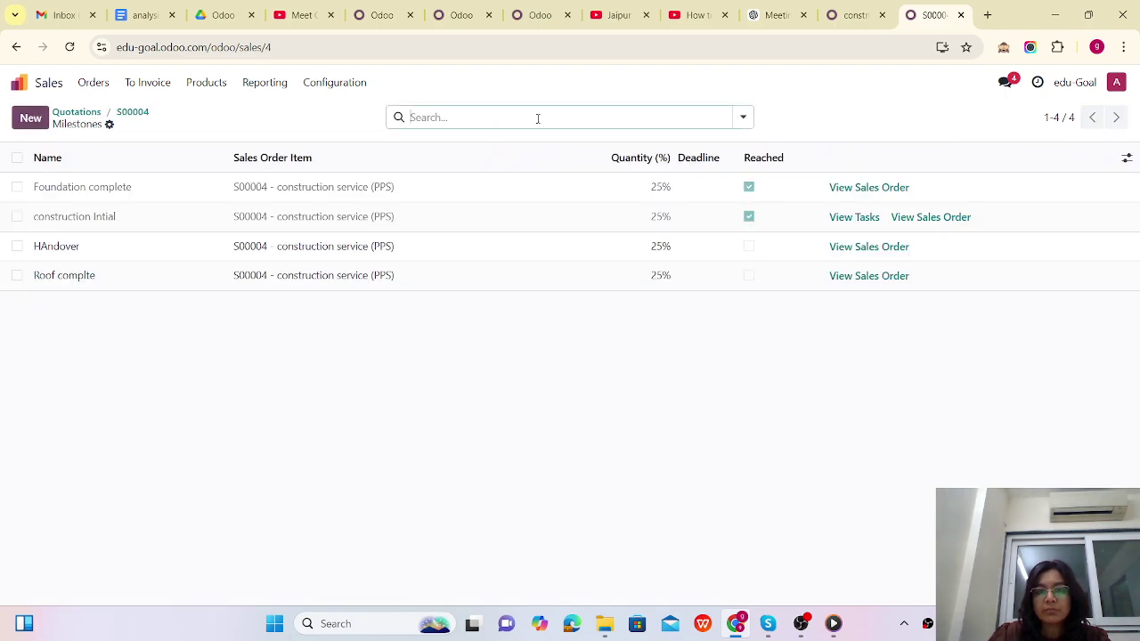
pyautogui.click(750, 249)
pyautogui.click(40, 118)
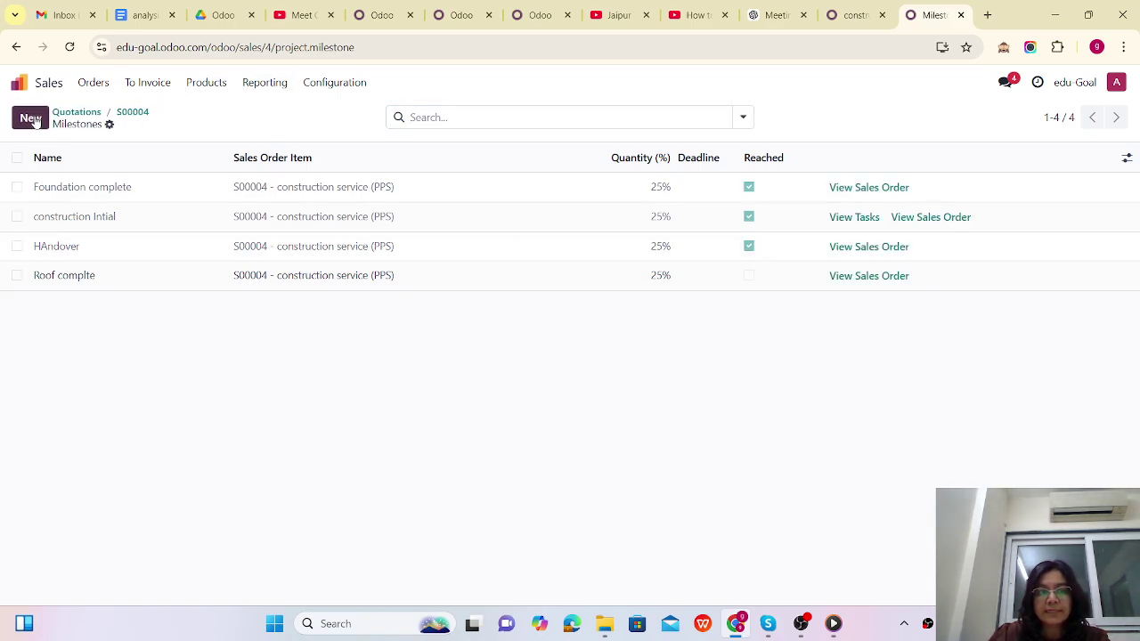
pyautogui.click(134, 113)
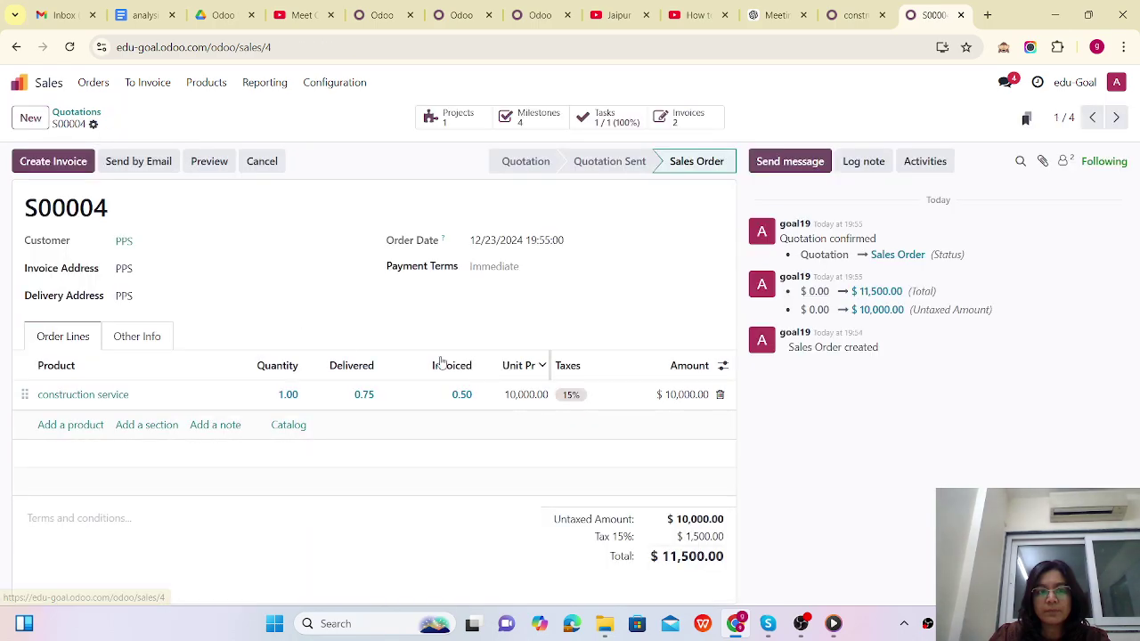
# Step: Create a $2,875.00 draft invoice for the third 25%, reaching 0.75 invoiced
pyautogui.click(55, 163)
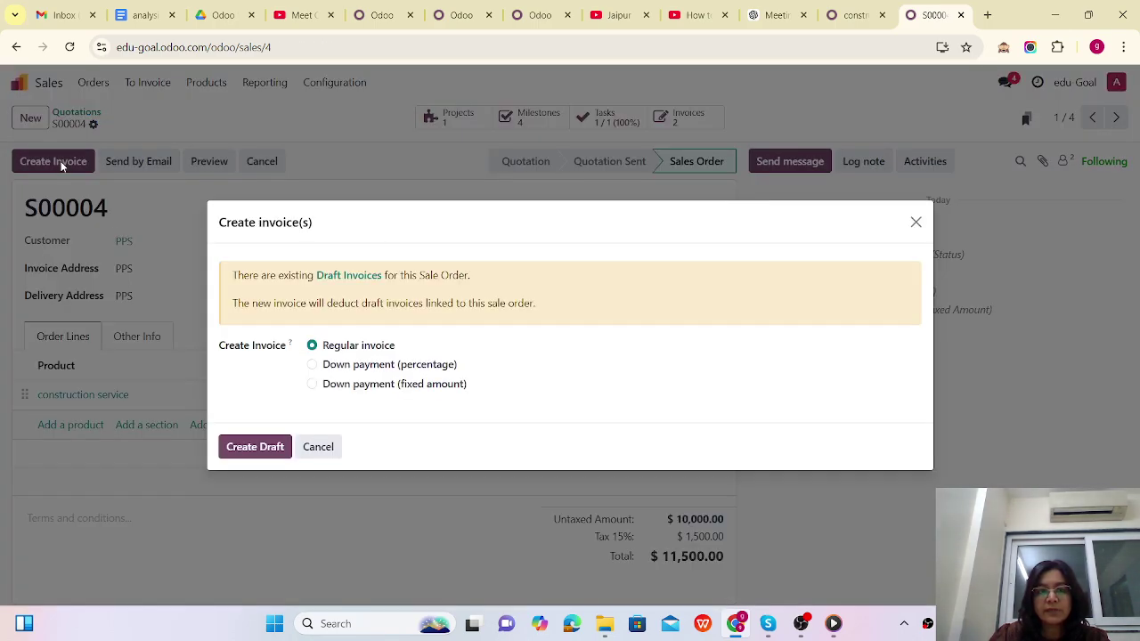
pyautogui.click(261, 451)
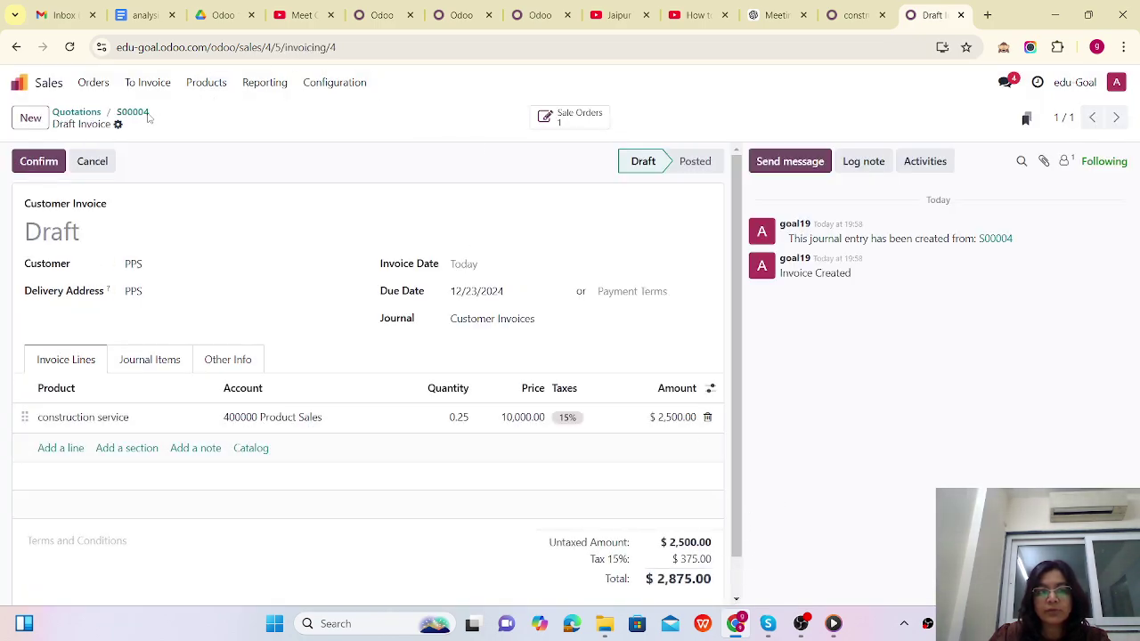
pyautogui.click(135, 114)
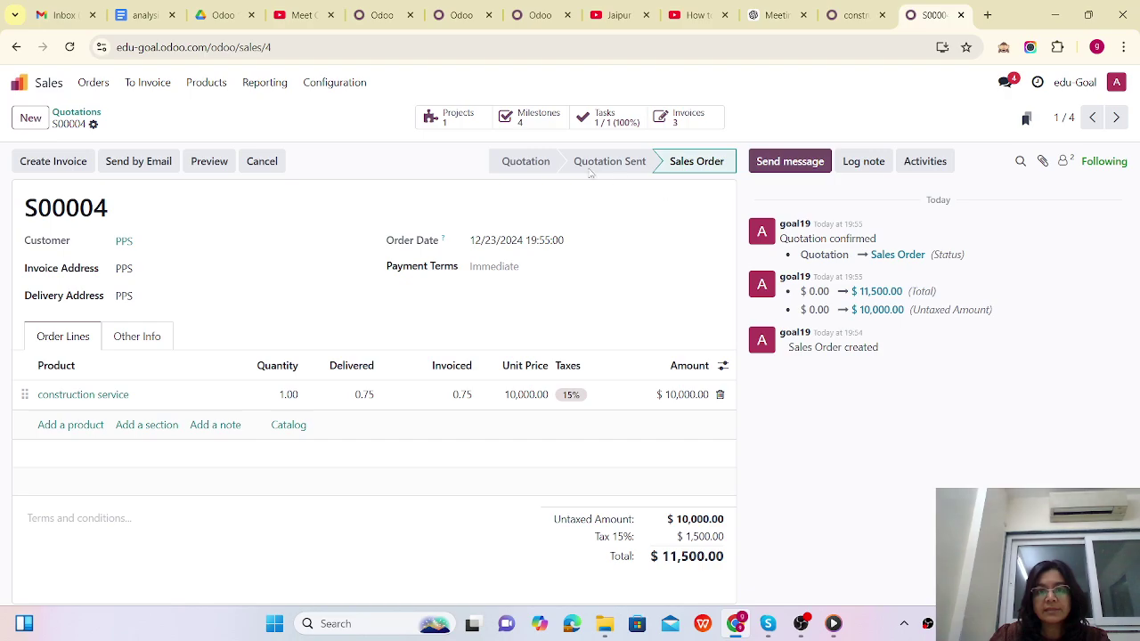
pyautogui.click(532, 125)
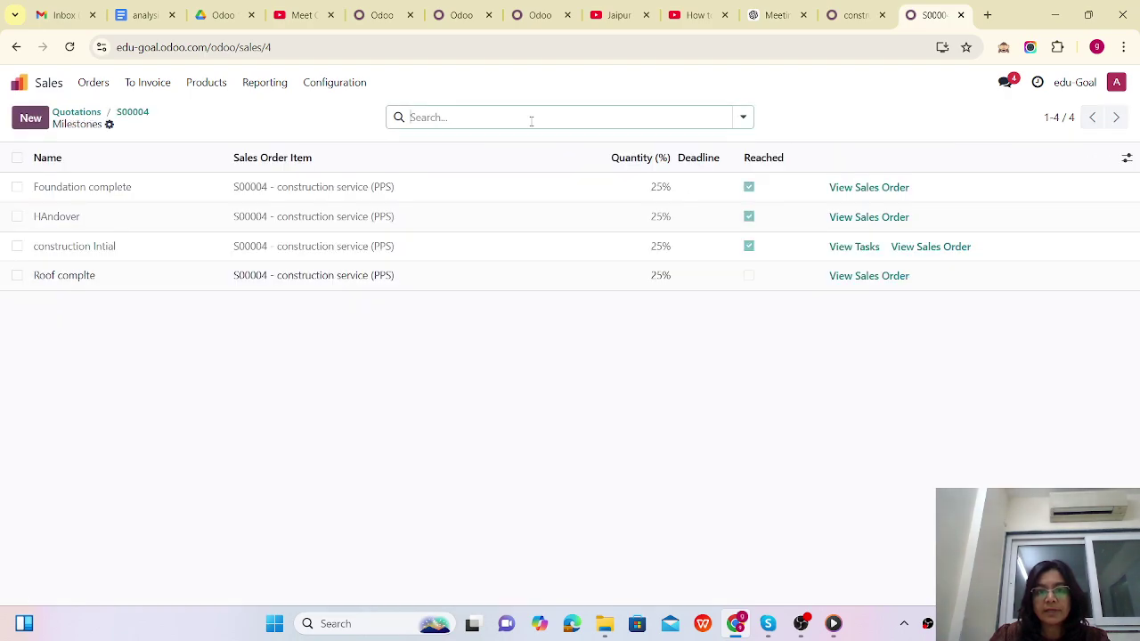
# Step: Mark the Roof complte milestone as reached and save
pyautogui.click(750, 276)
pyautogui.click(164, 98)
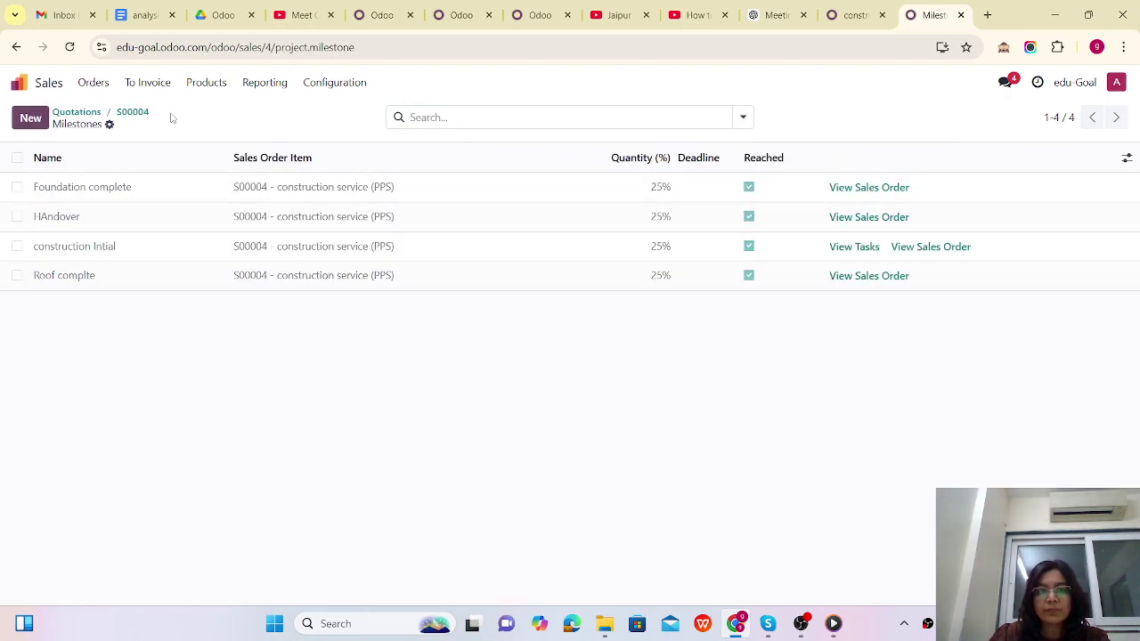
pyautogui.click(133, 111)
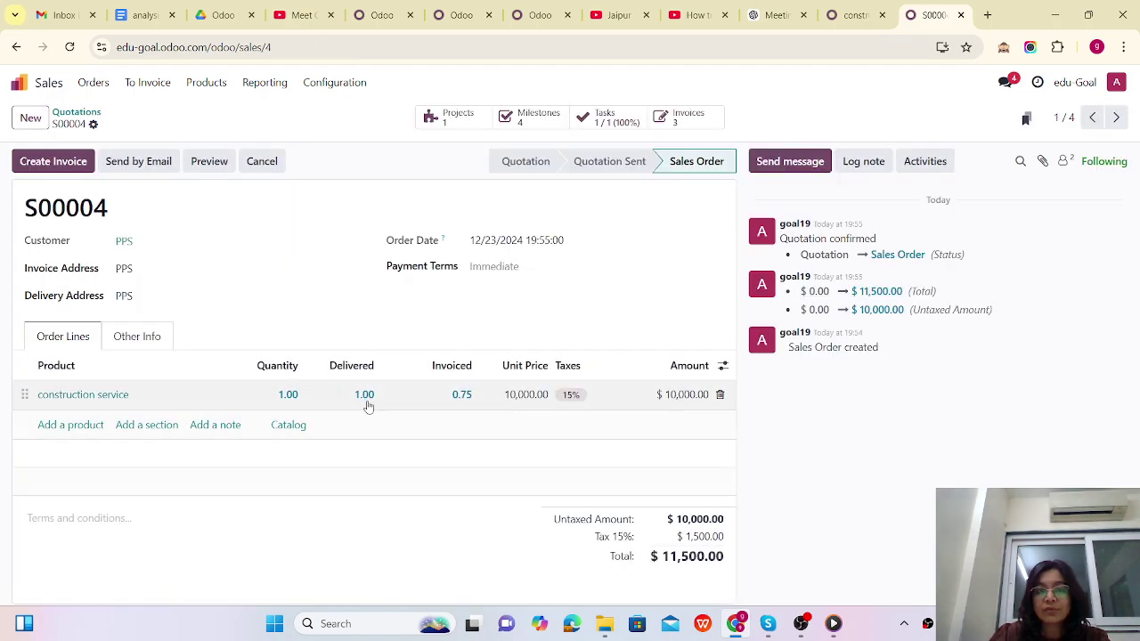
# Step: Create the final $2,875.00 draft invoice for the last 25% of S00004
pyautogui.click(56, 161)
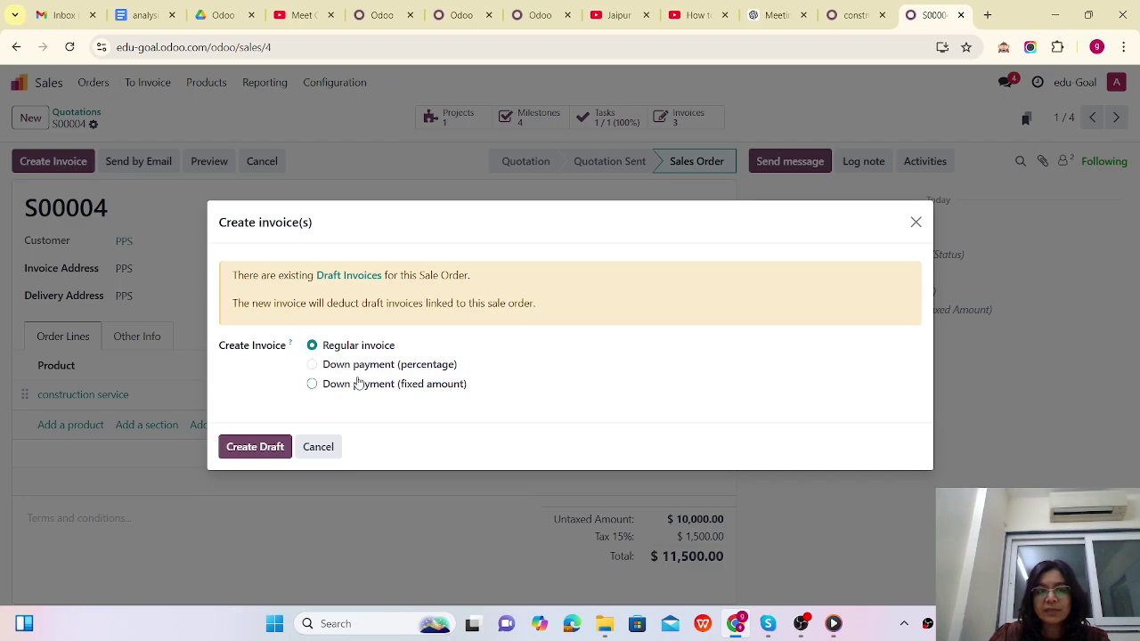
pyautogui.click(265, 450)
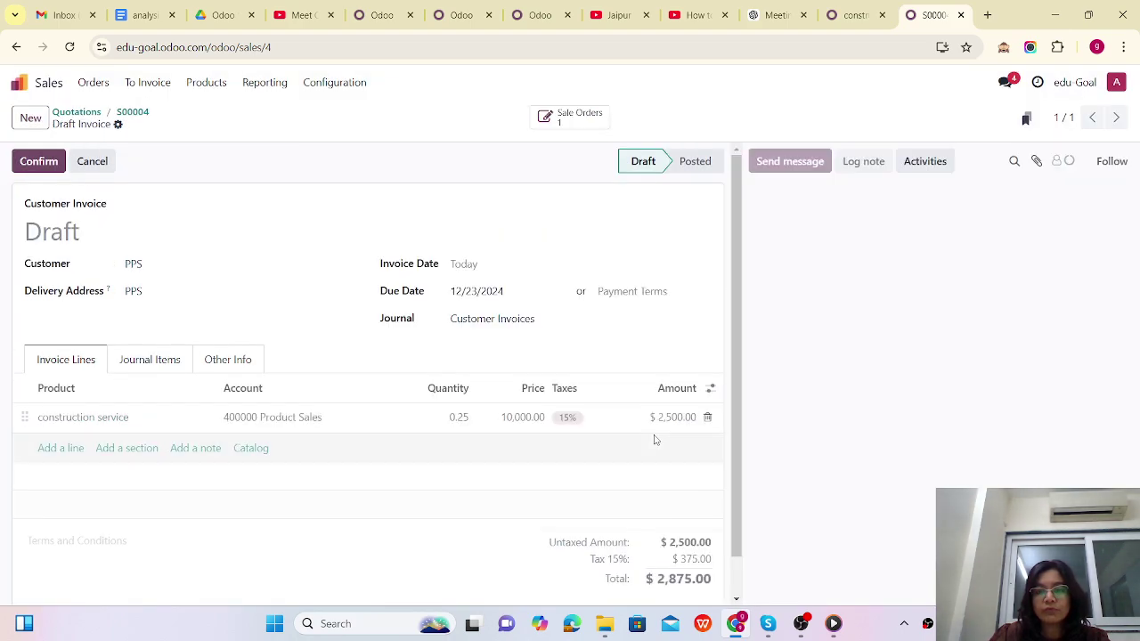
pyautogui.click(134, 113)
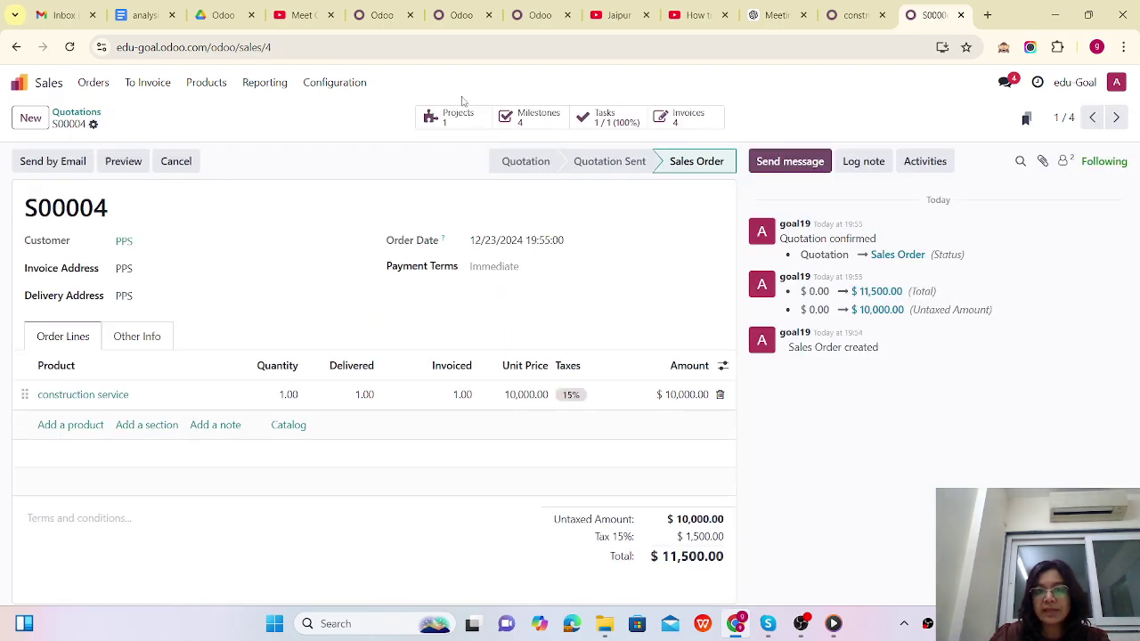